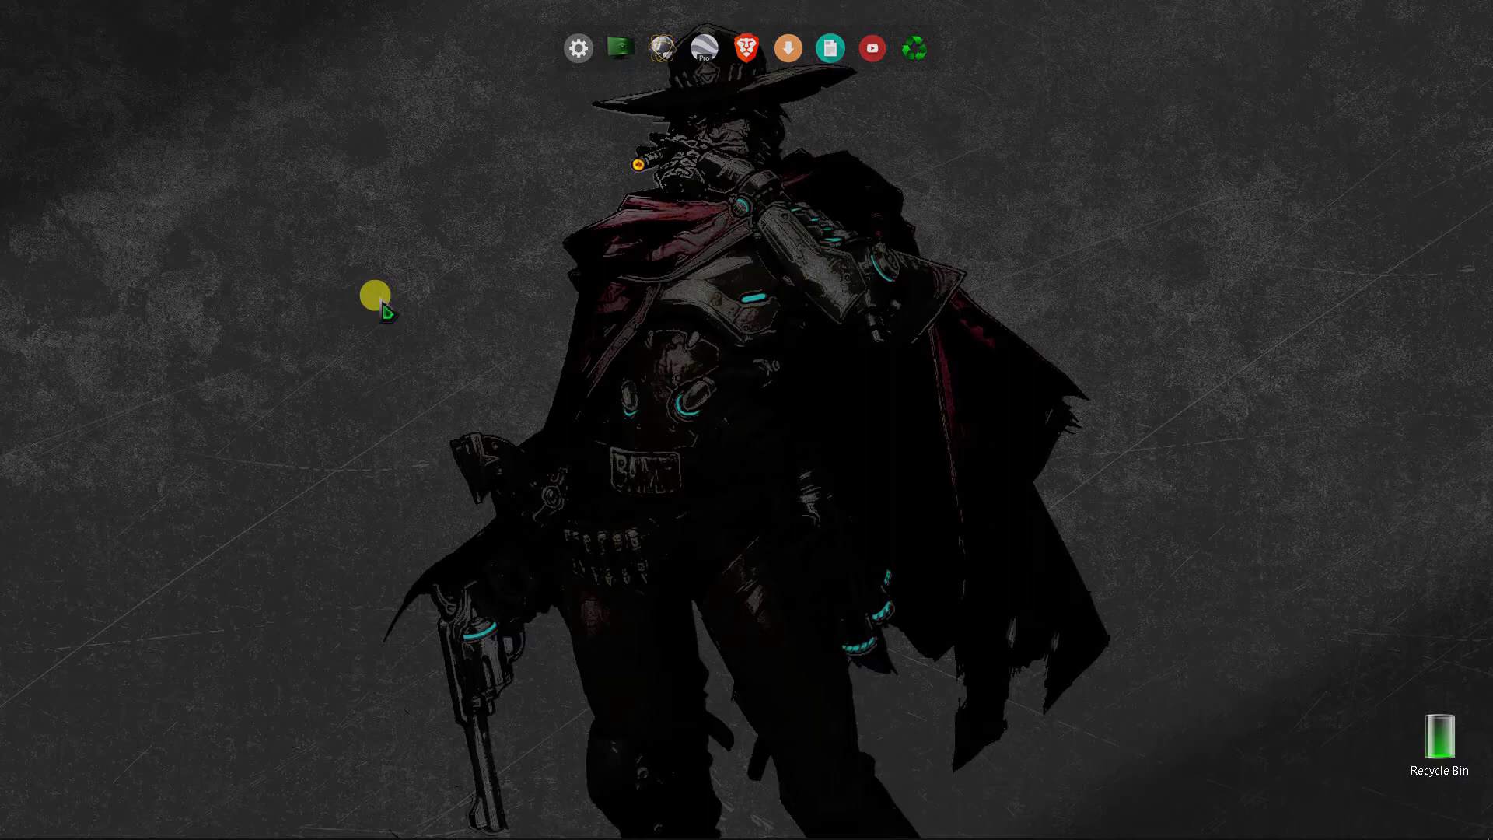
- Restore the Buffering ArcMap window showing the Point, Line and Area layers
click(723, 805)
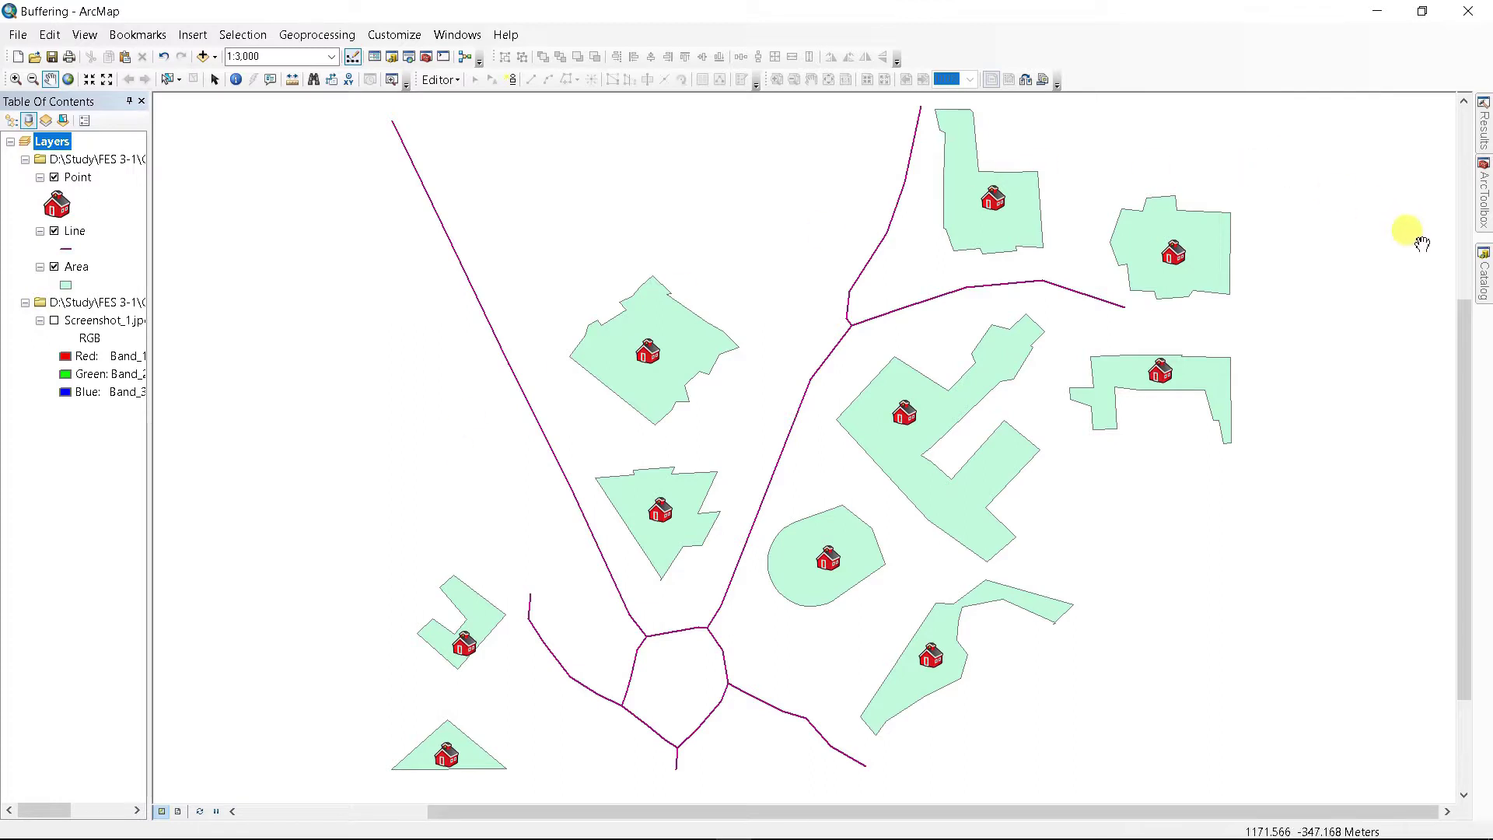
- Launch Multiple Ring Buffer from ArcToolbox's Analysis Tools > Proximity toolset
click(1483, 221)
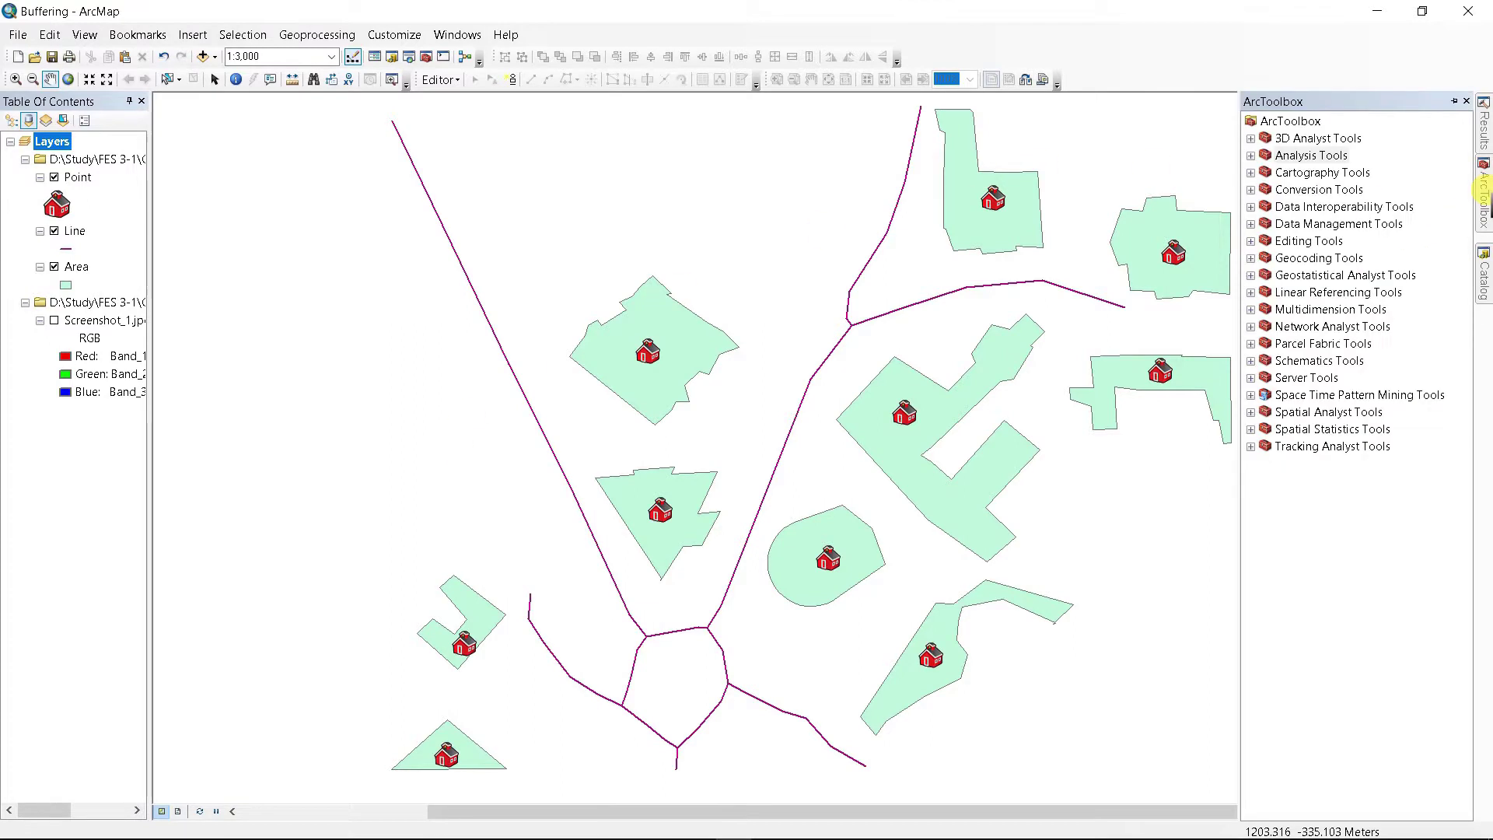
double_click(1286, 159)
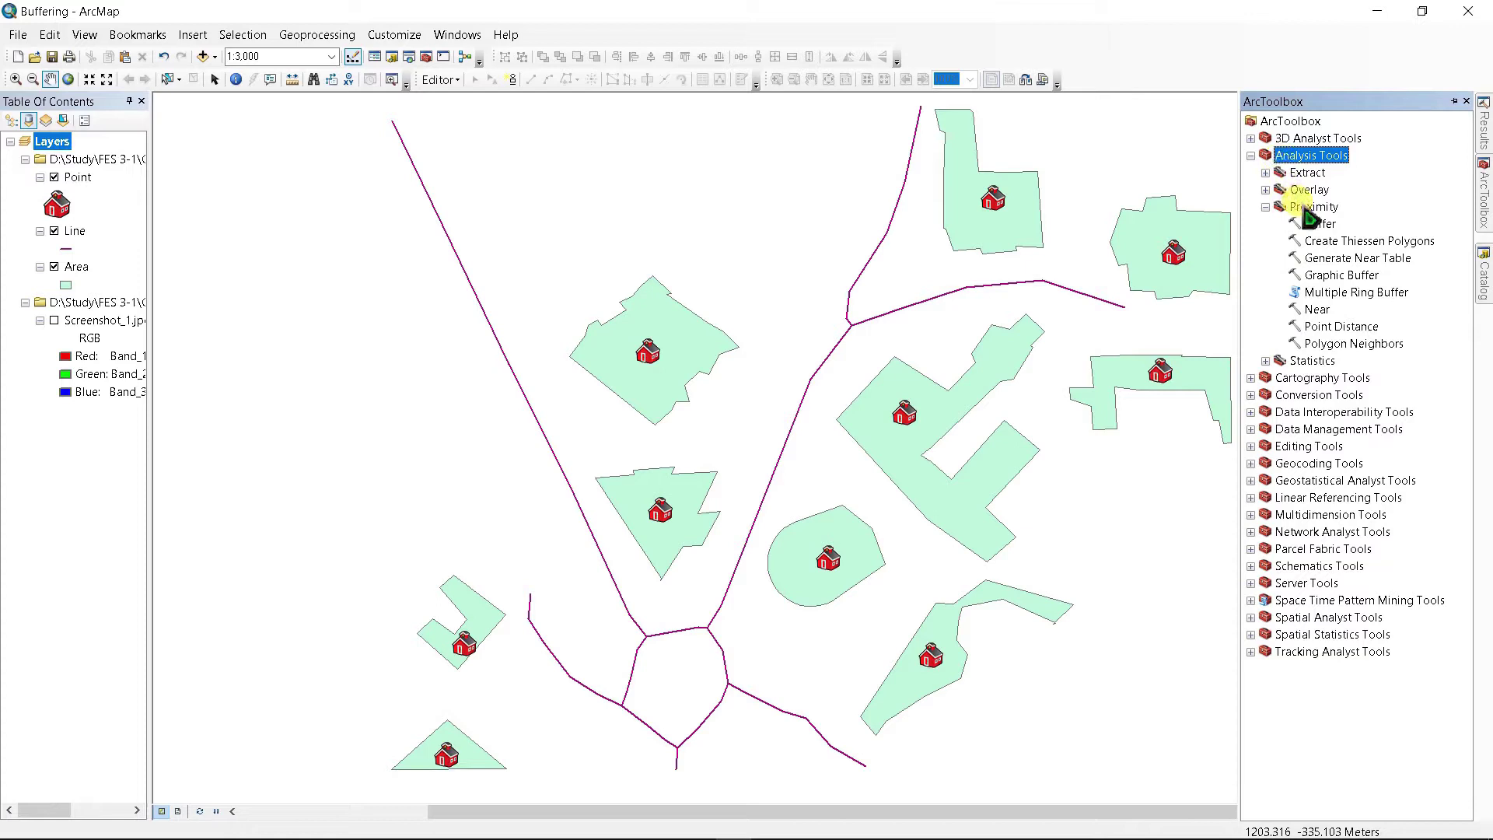
click(1354, 291)
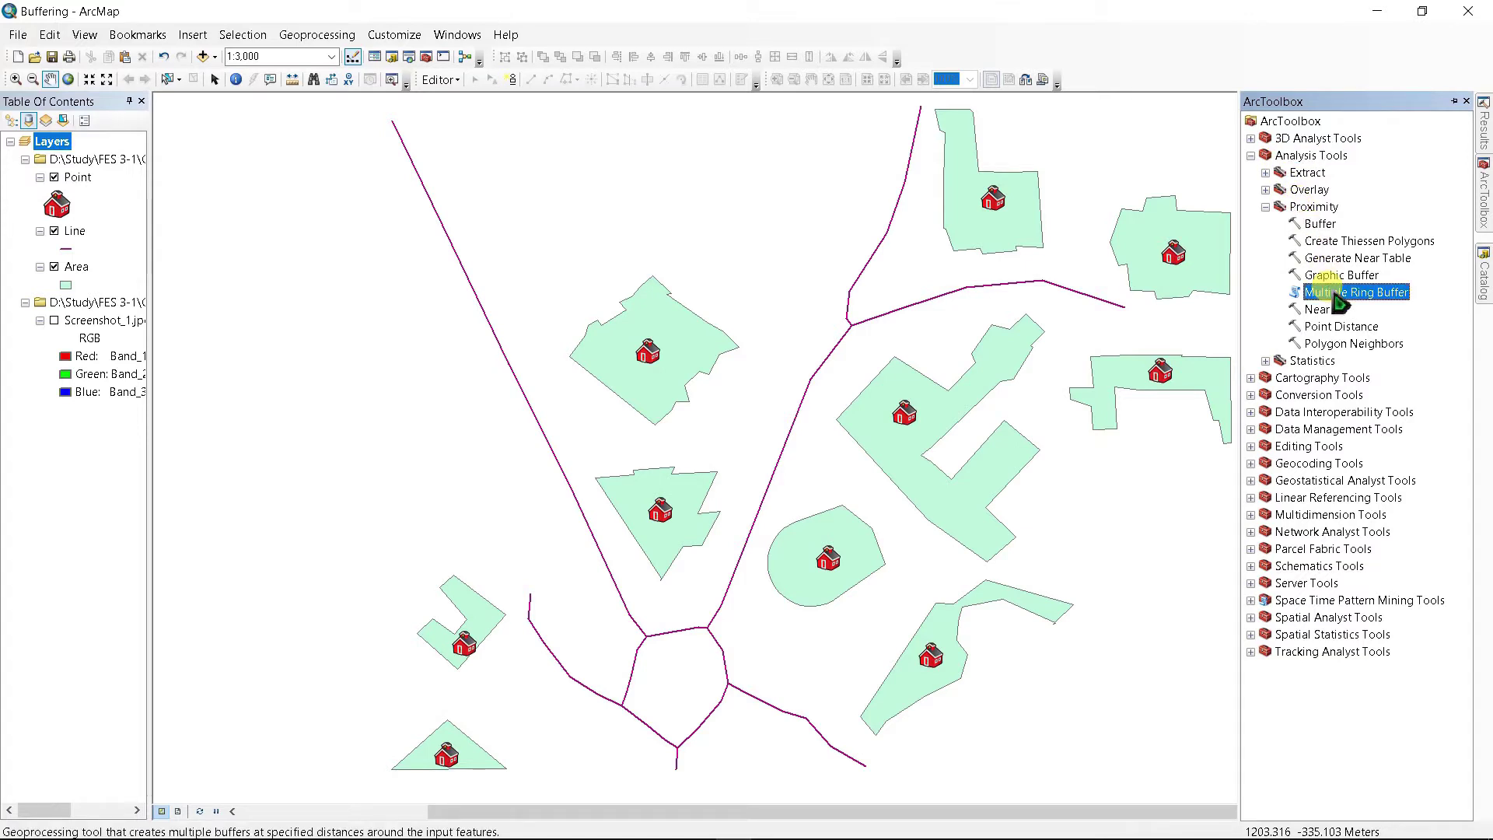
double_click(1339, 294)
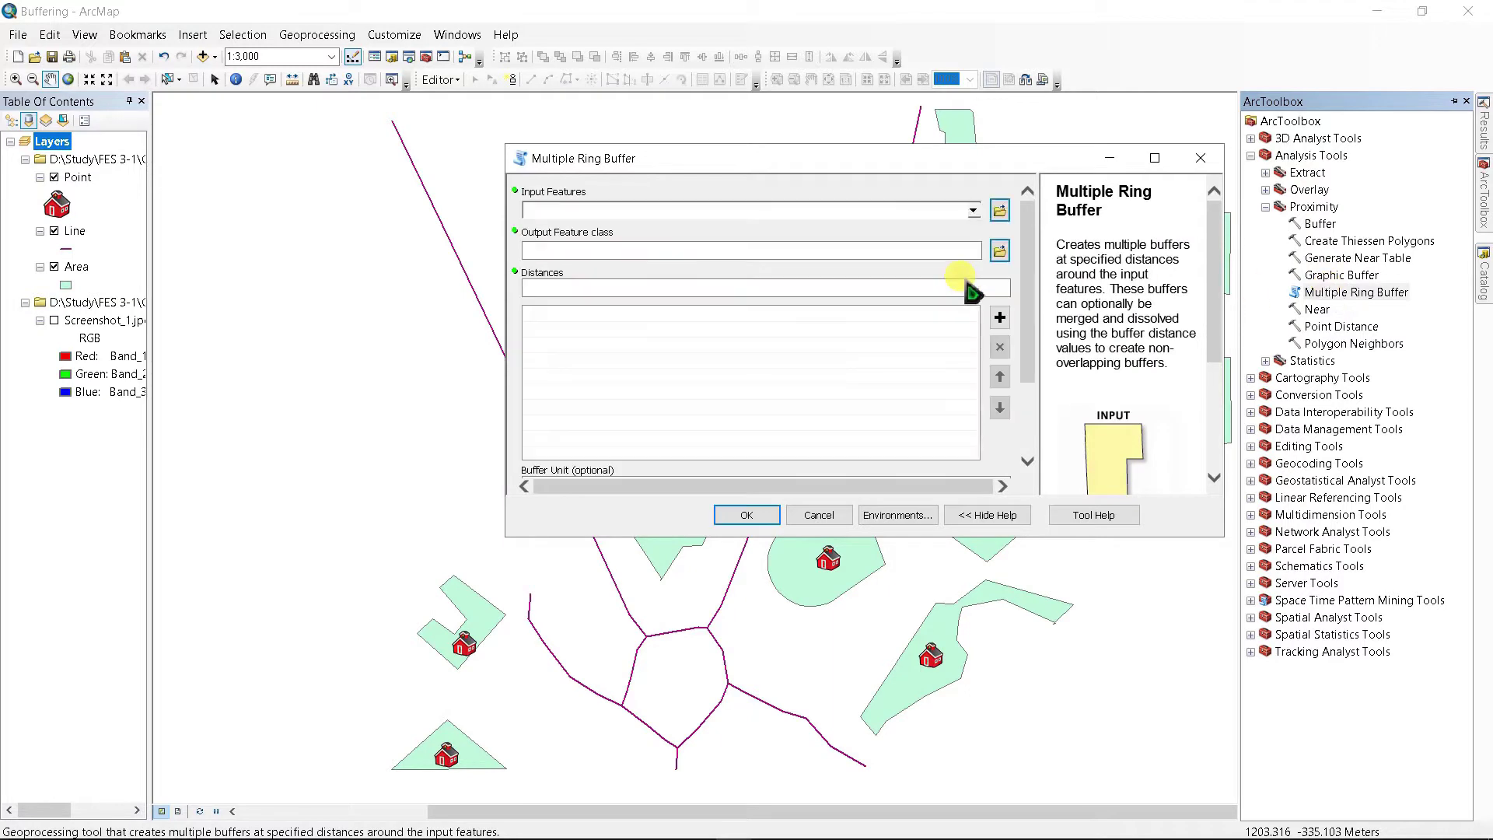
- Set Input Features to Point and add buffer distances 30, 60 and 80
click(973, 212)
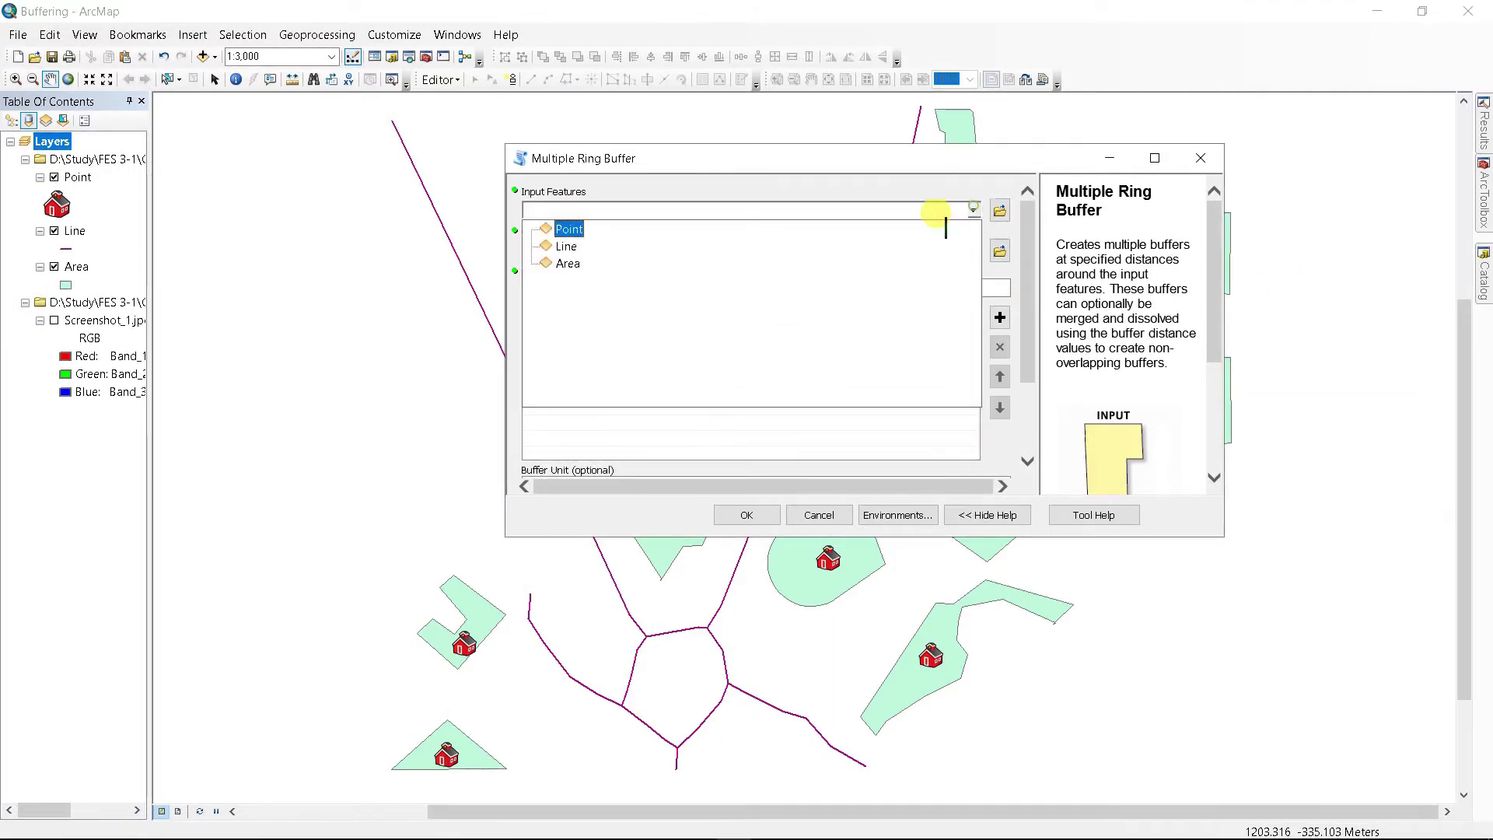
click(569, 232)
click(910, 289)
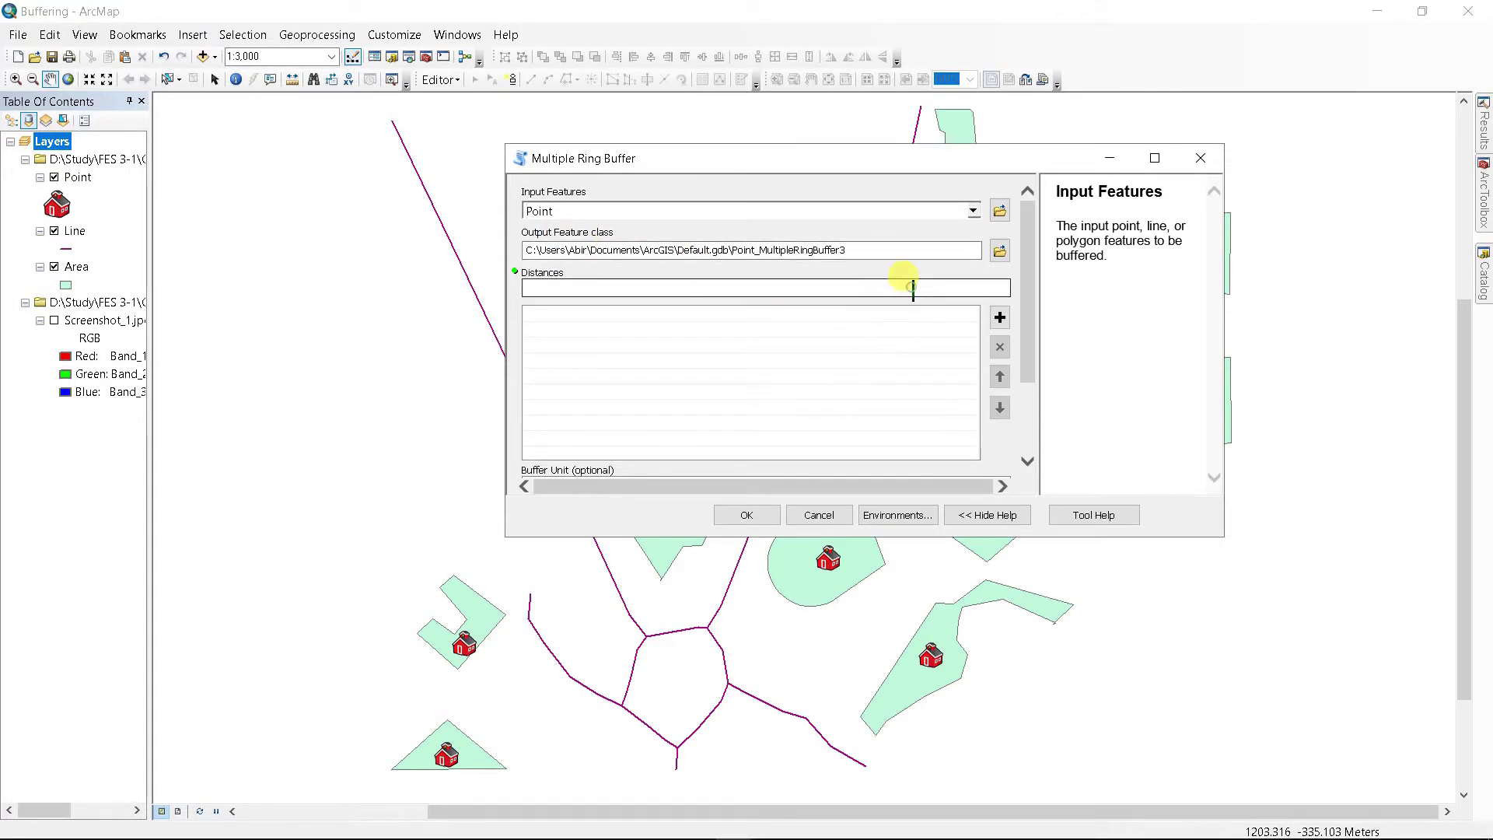
click(910, 288)
text(30)
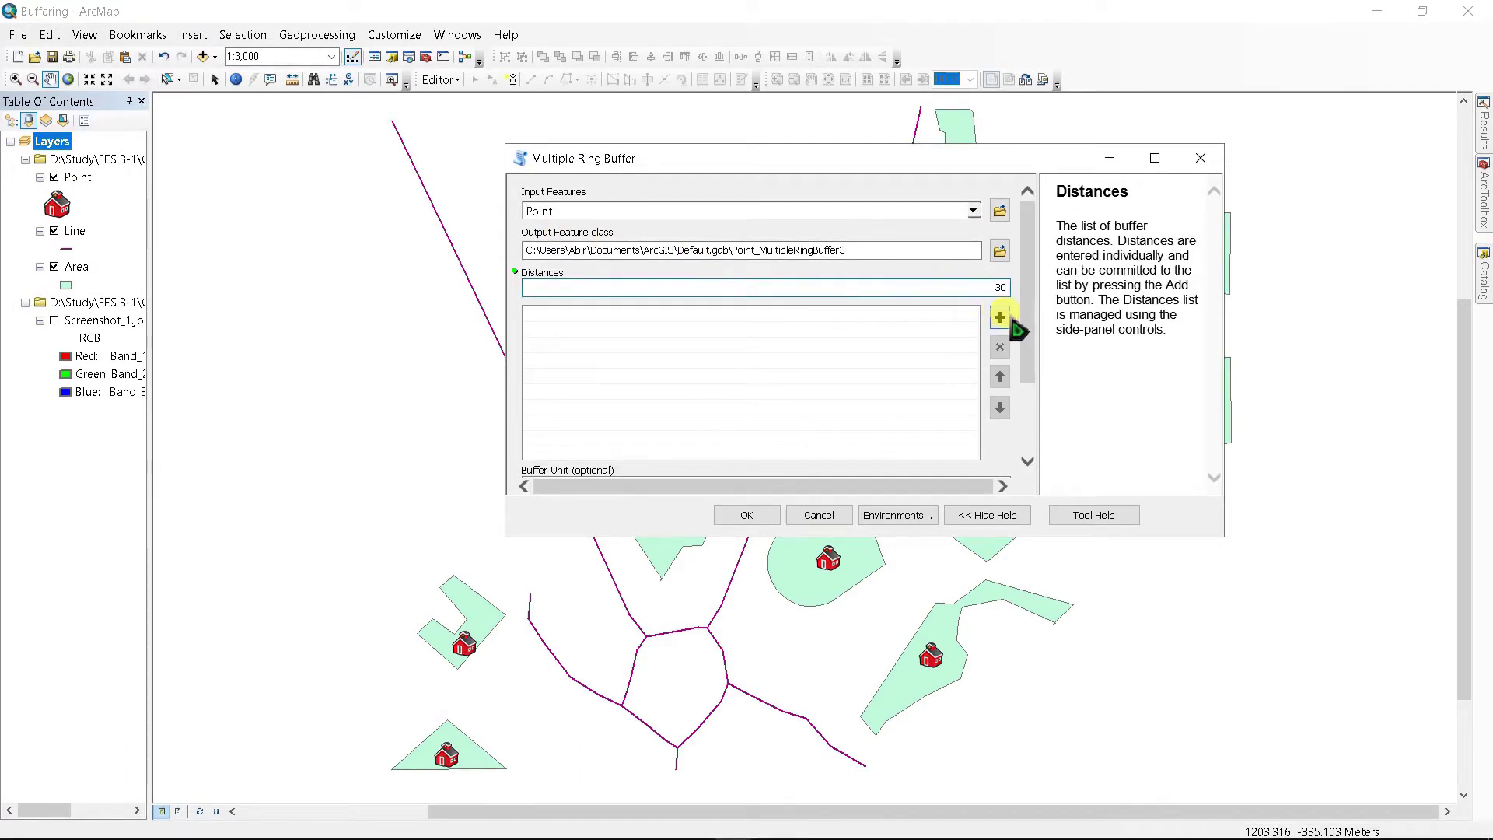
click(999, 317)
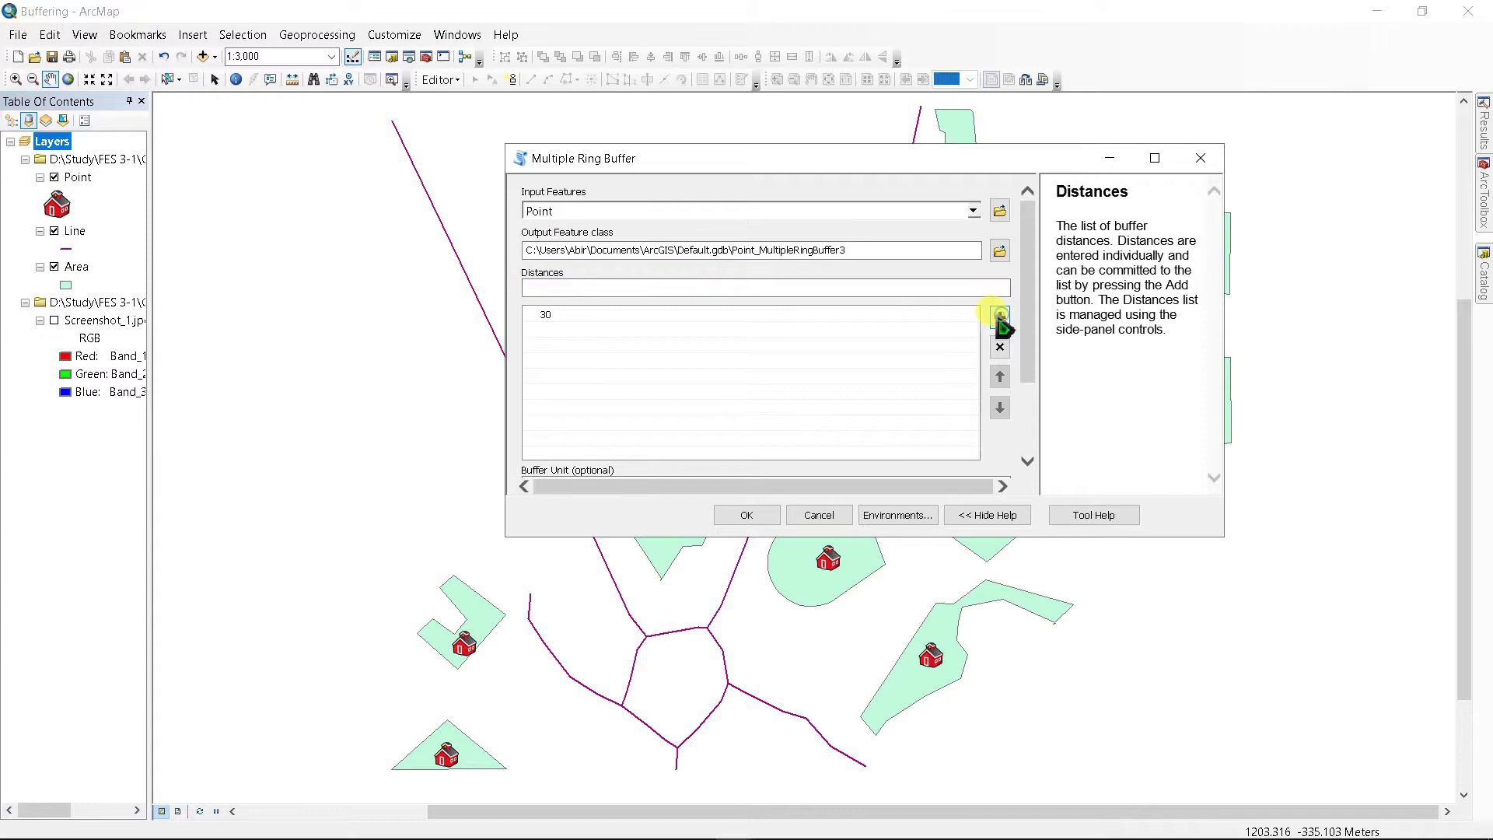
click(964, 287)
text(60)
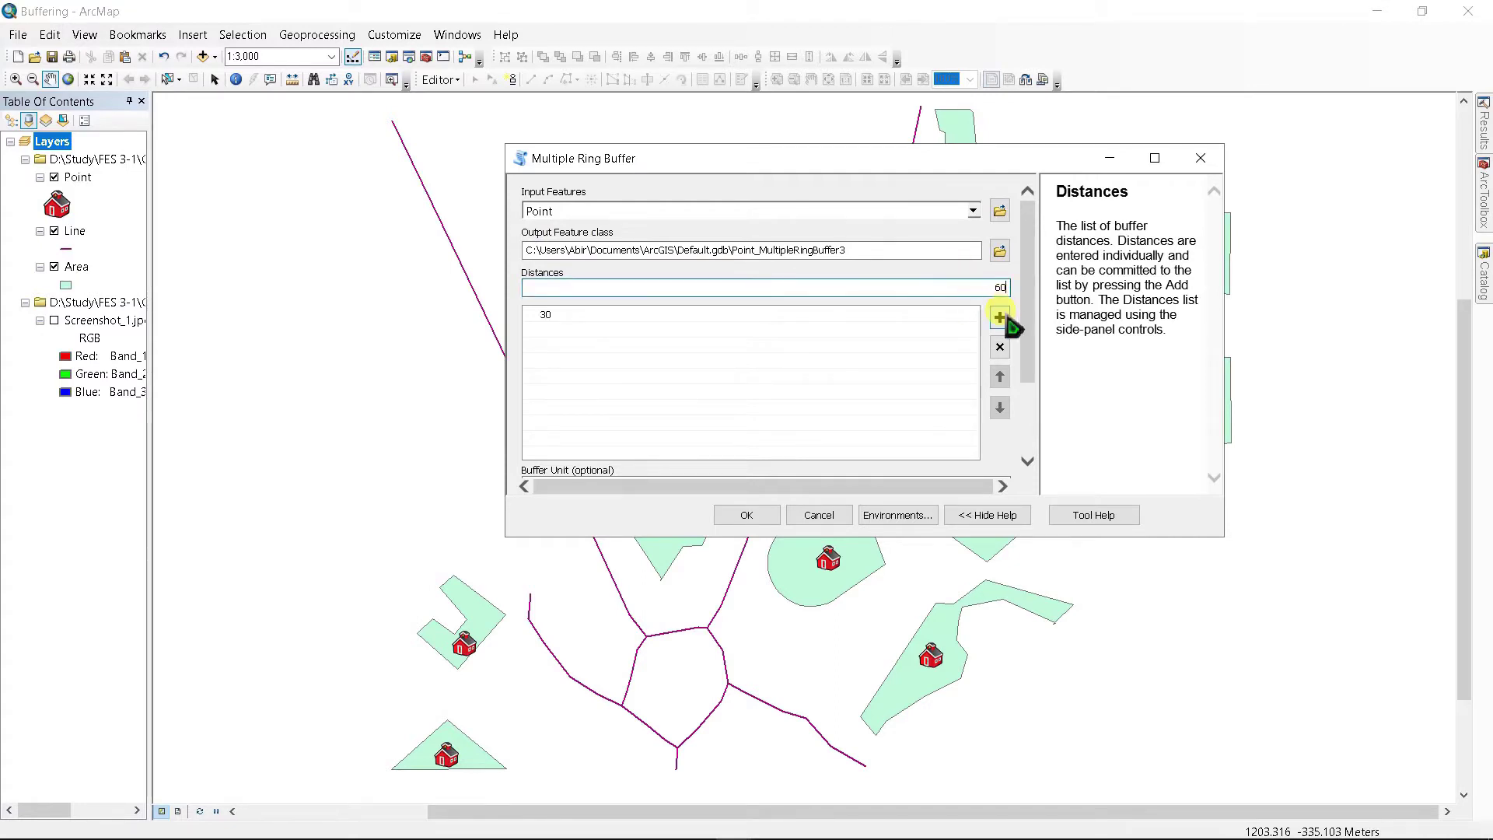
click(999, 316)
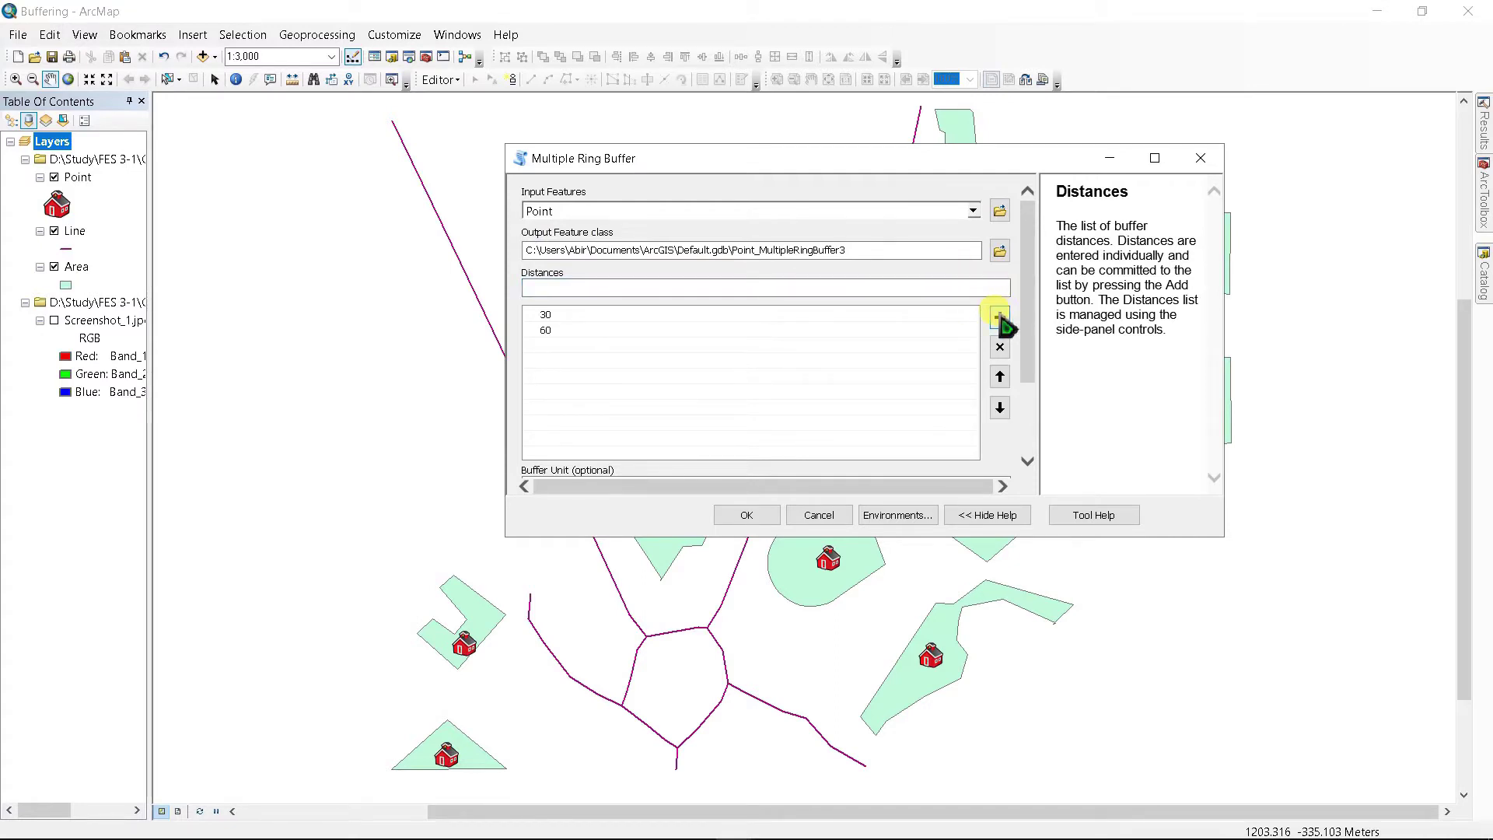
click(995, 288)
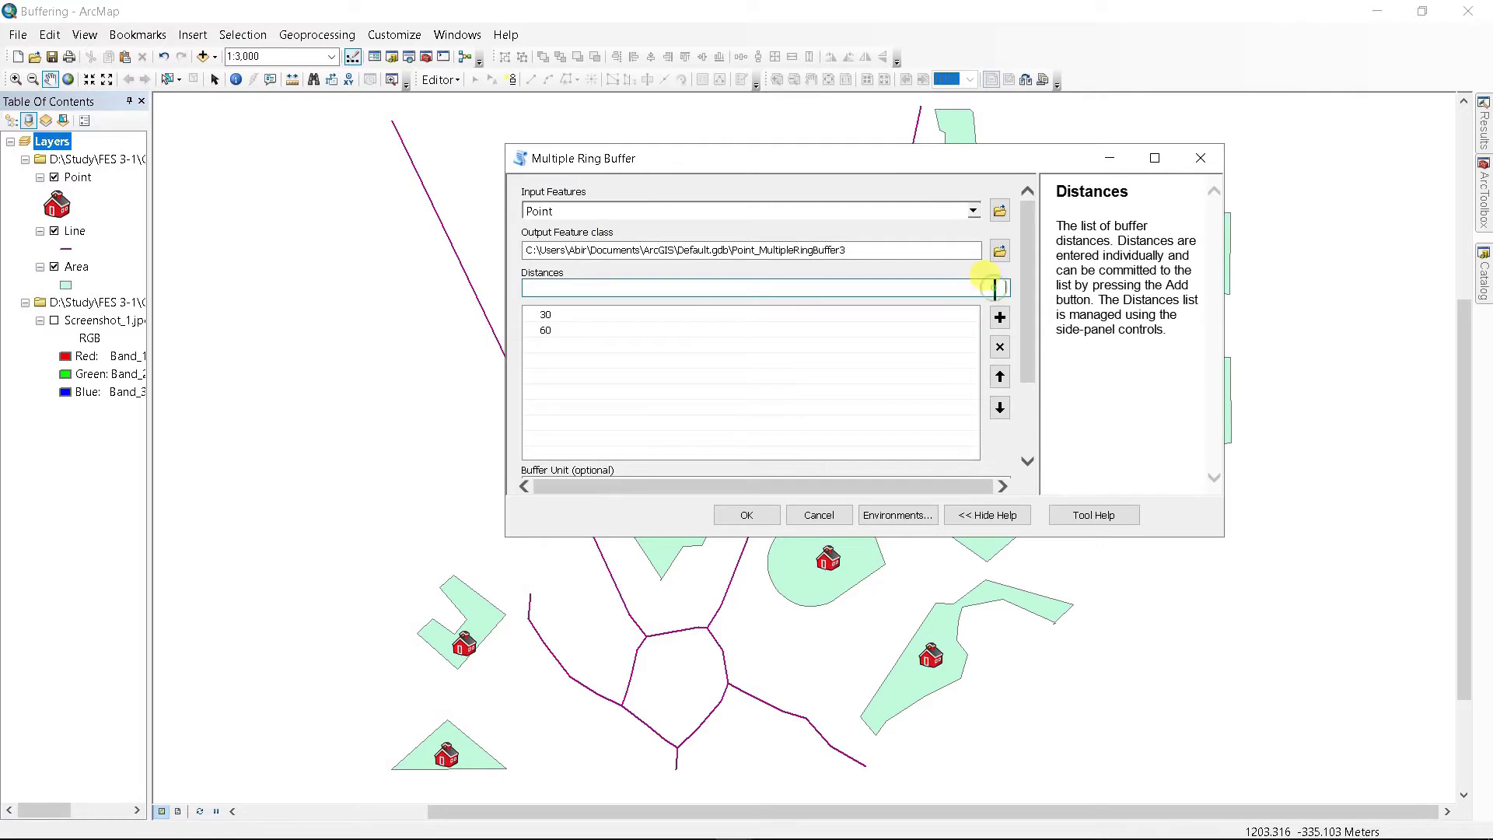
text(80)
click(1000, 316)
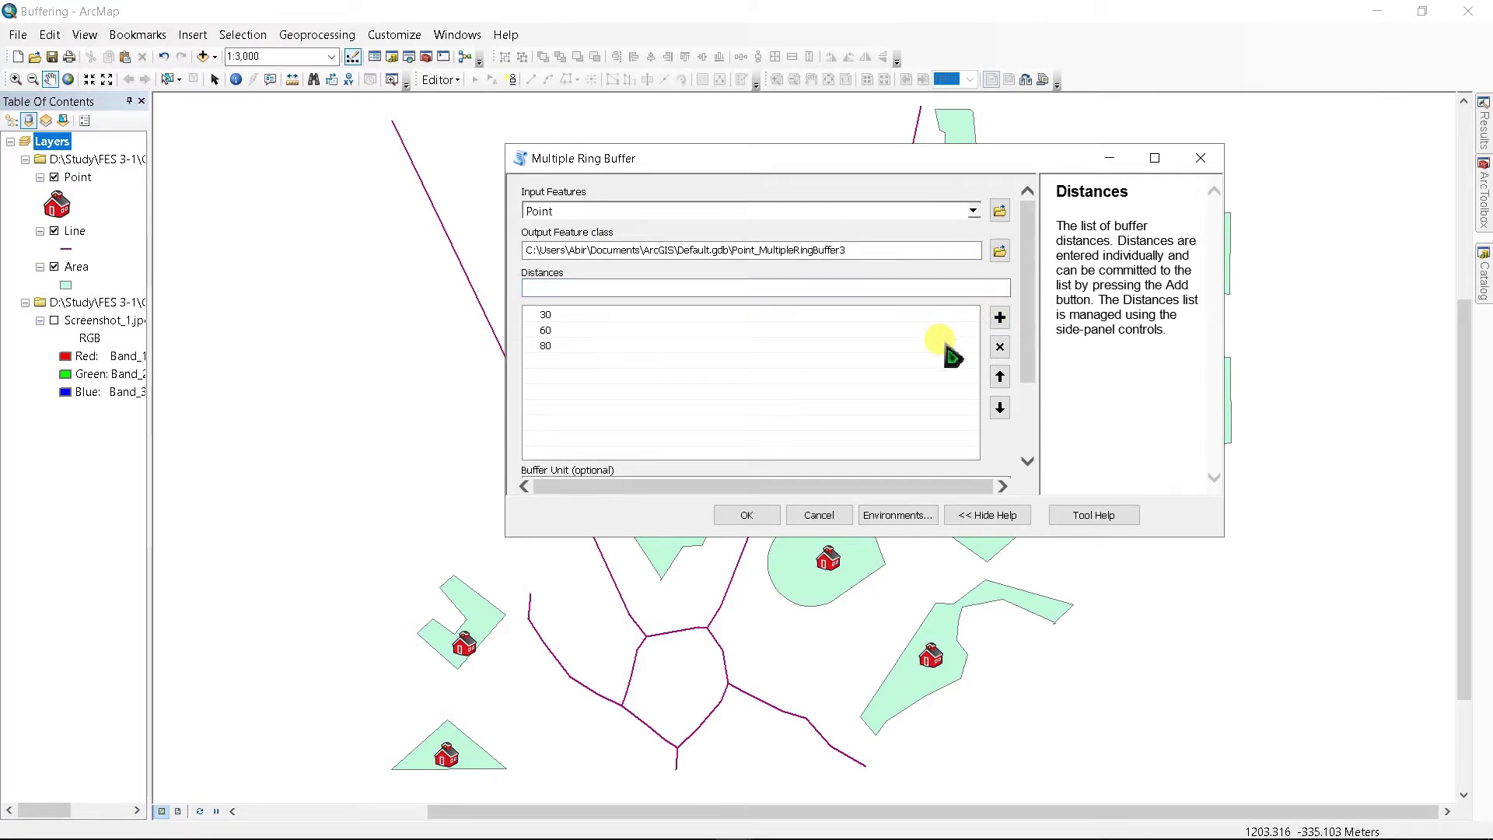
drag(1027, 350, 1028, 403)
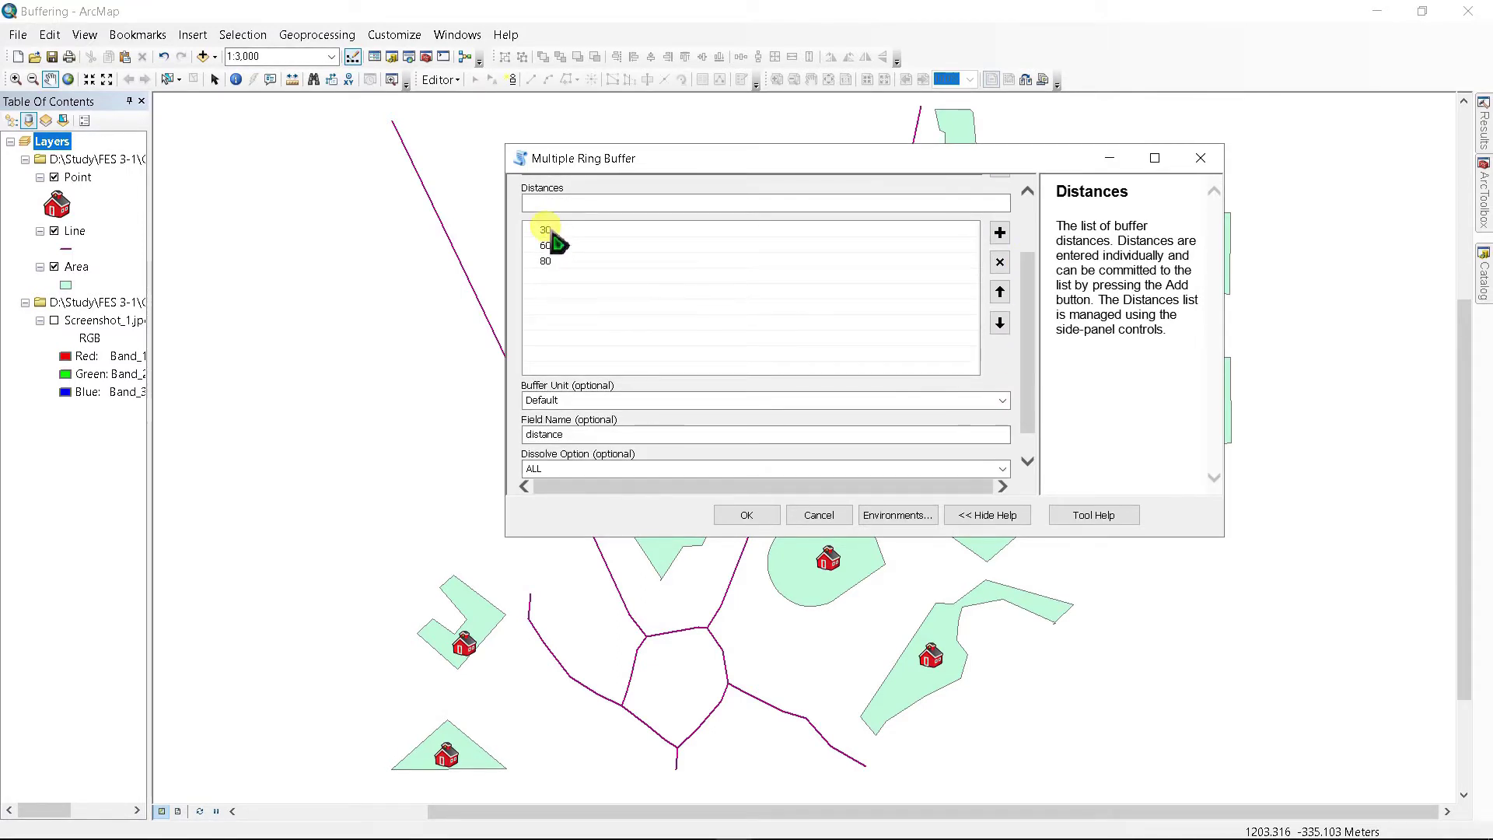
- Set the buffer unit to Meters and run the Point ring buffer
click(563, 399)
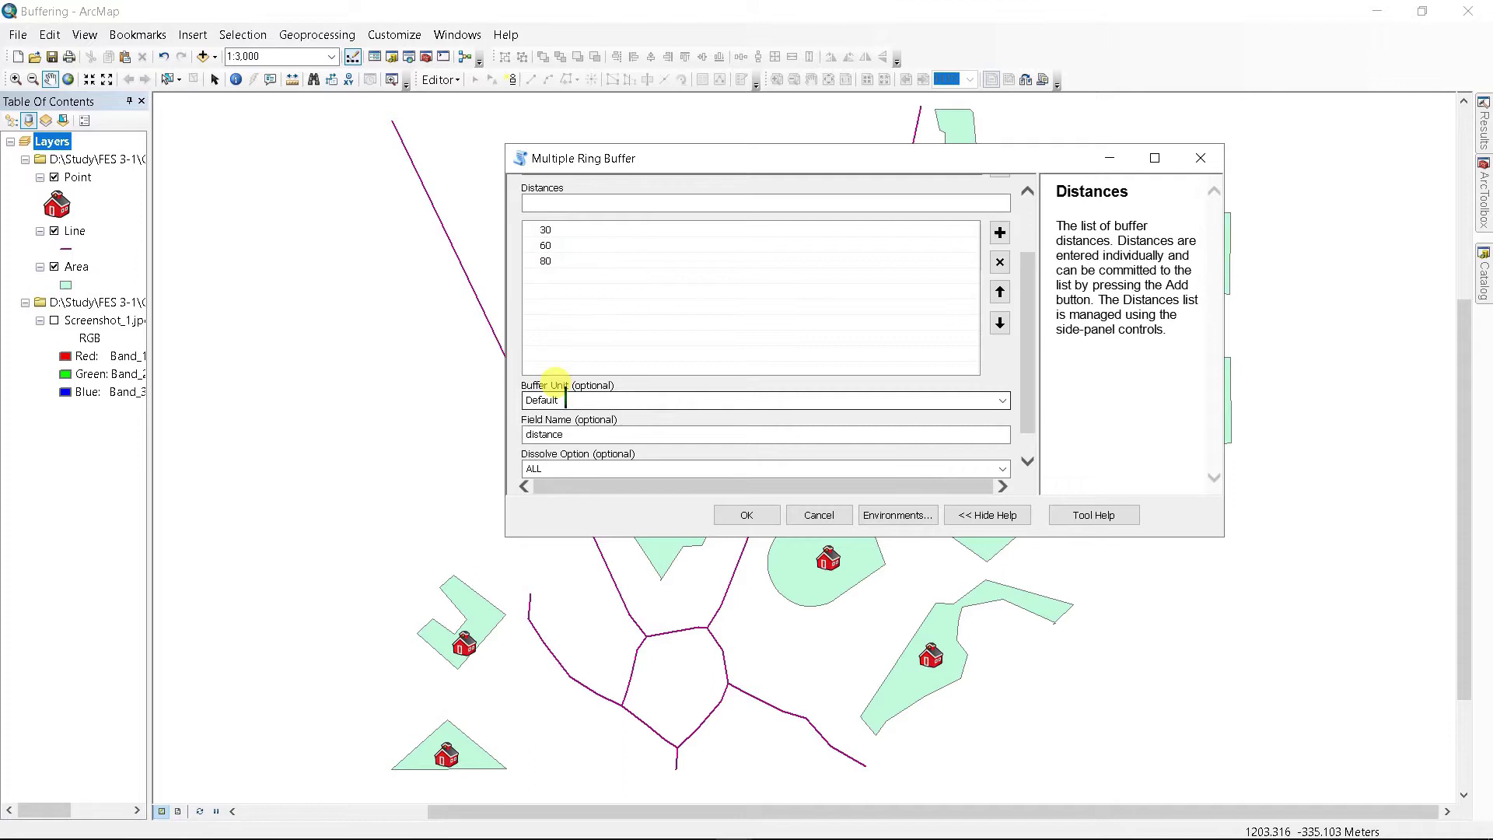
click(1002, 400)
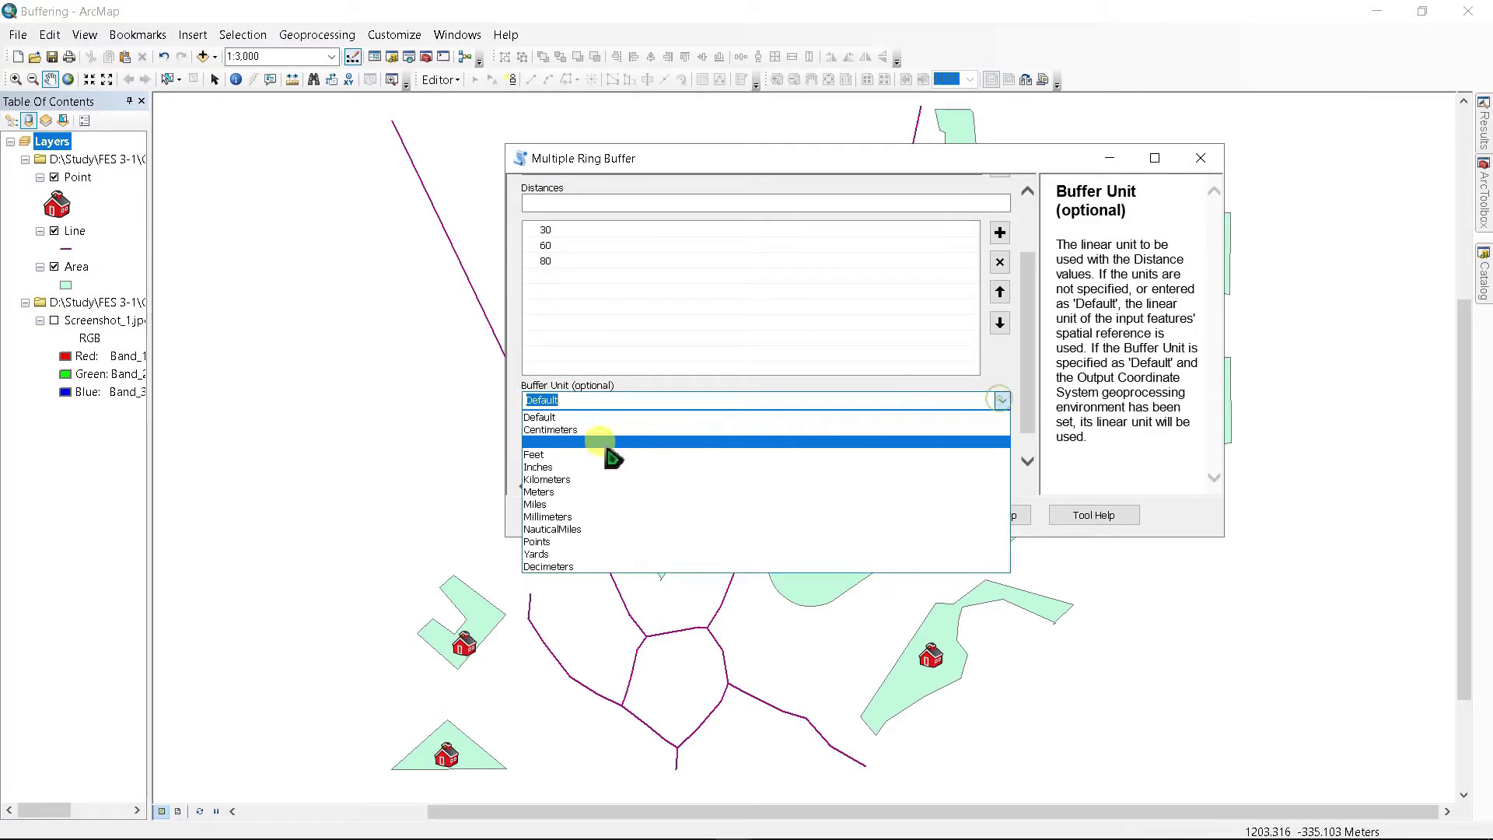
click(567, 495)
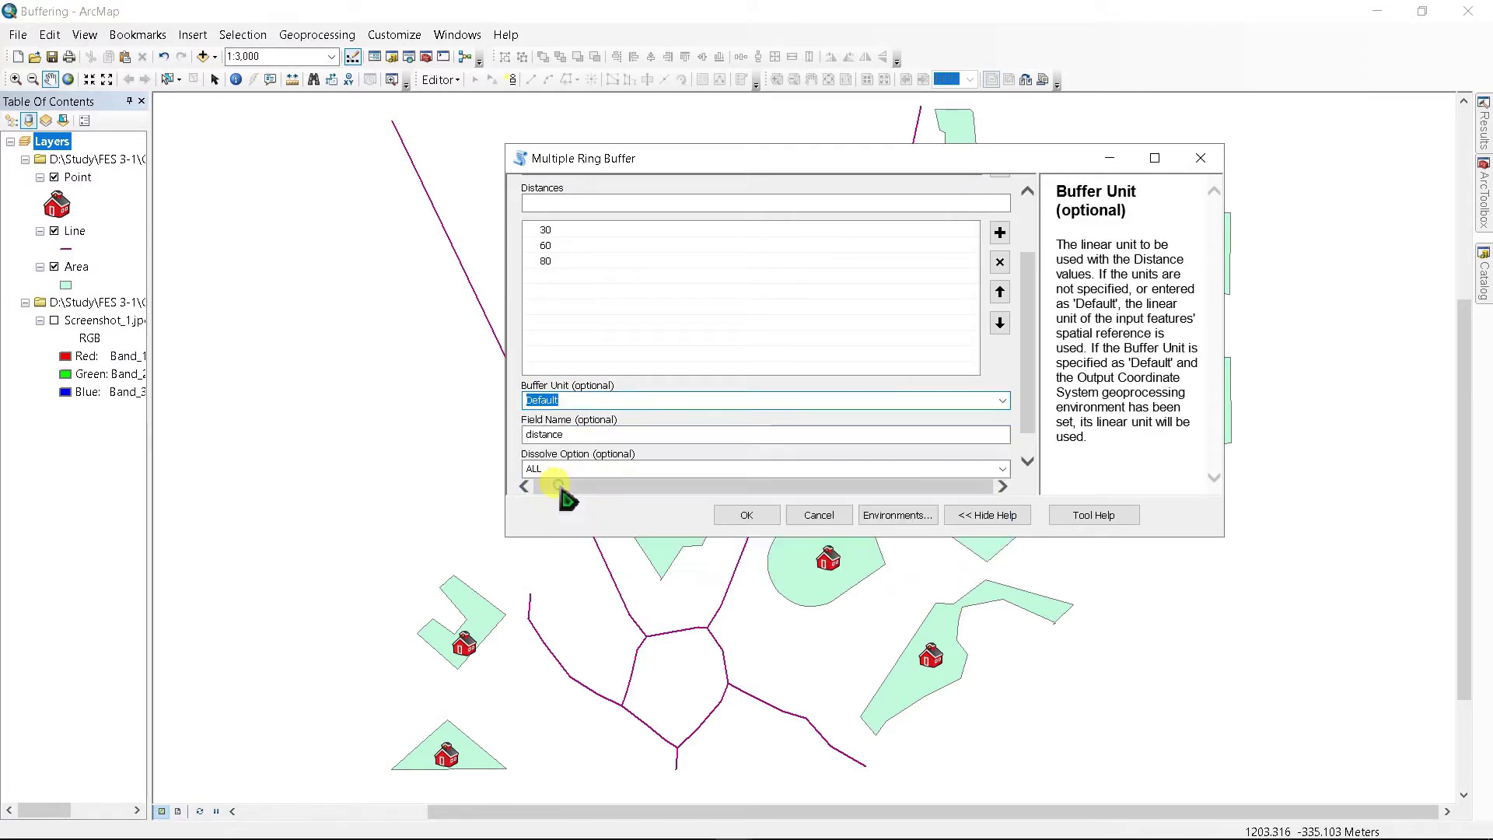
click(1002, 400)
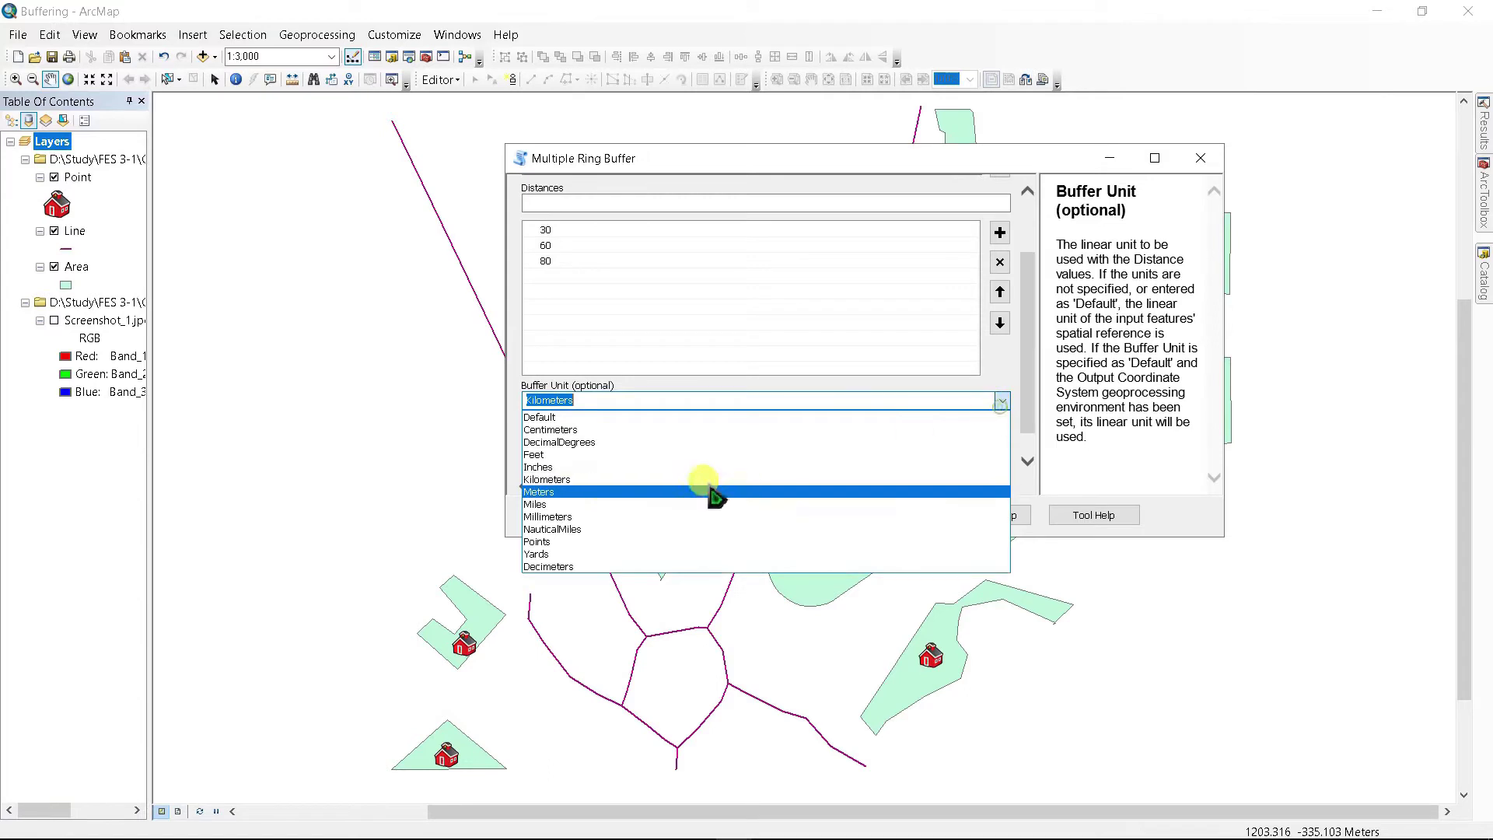
click(600, 495)
scroll(746, 448, down, 1)
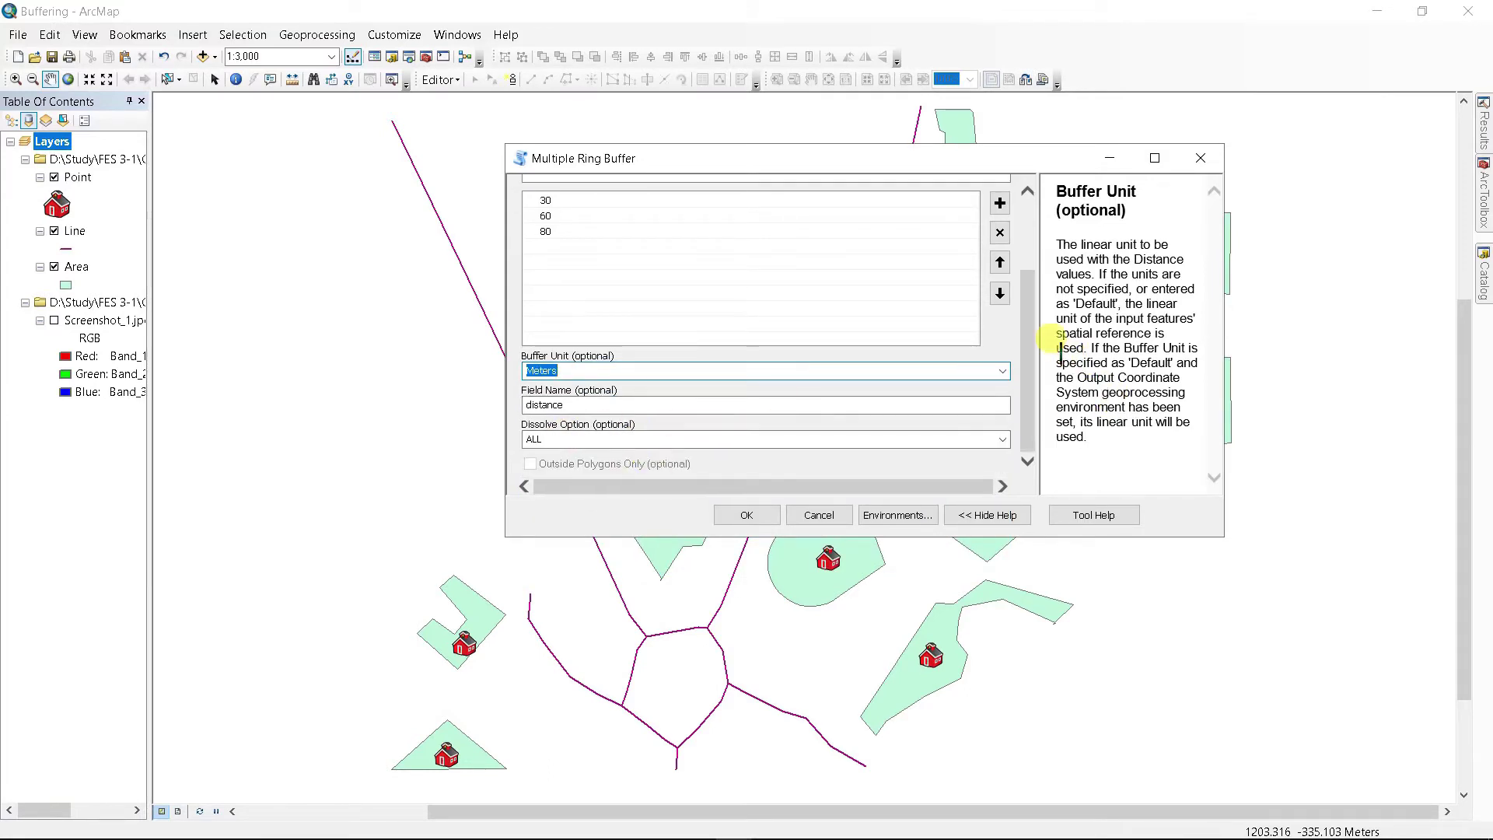
scroll(1038, 344, up, 2)
scroll(1036, 327, up, 1)
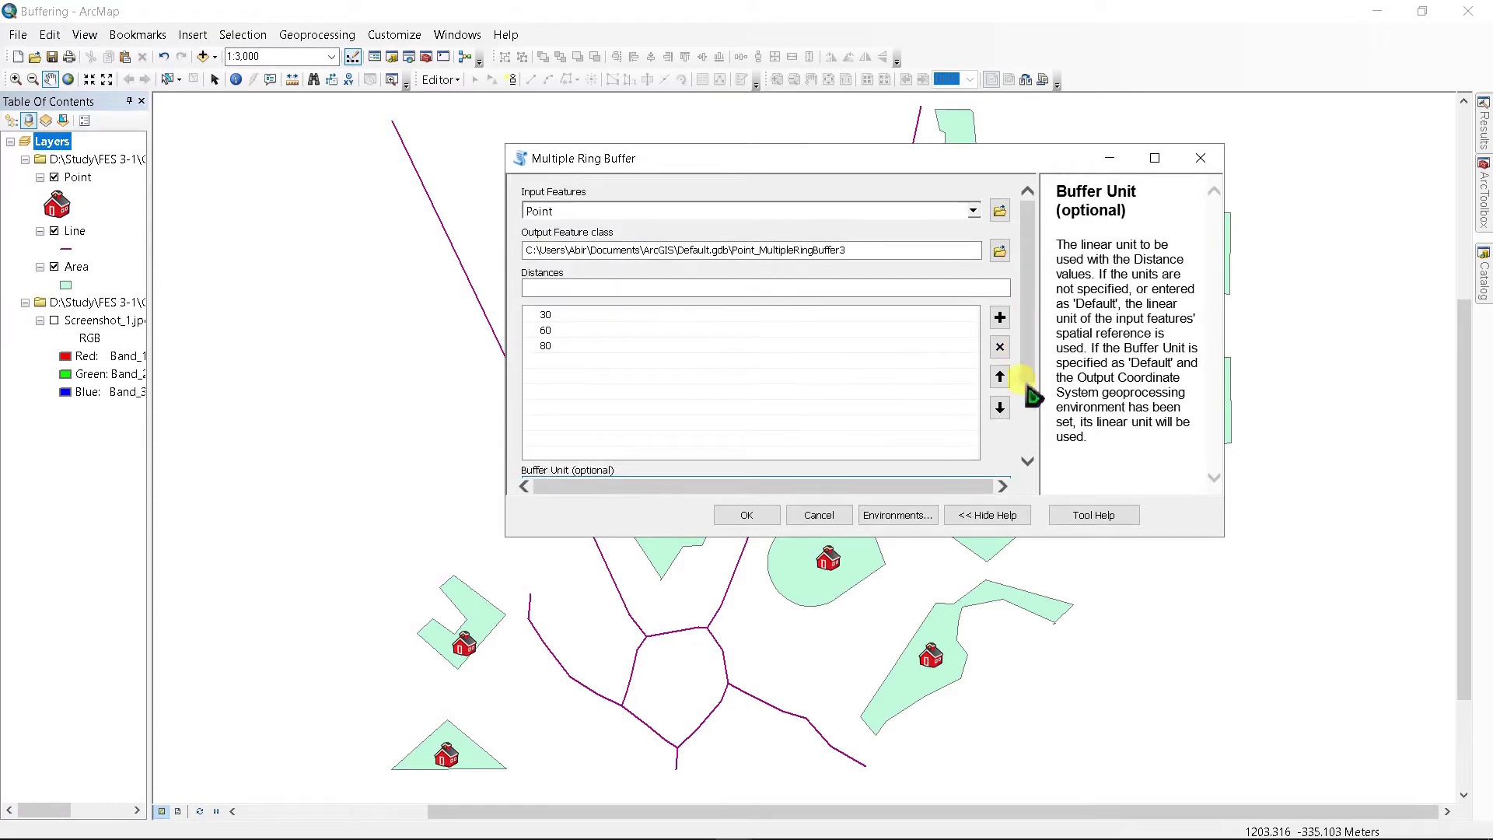
click(748, 514)
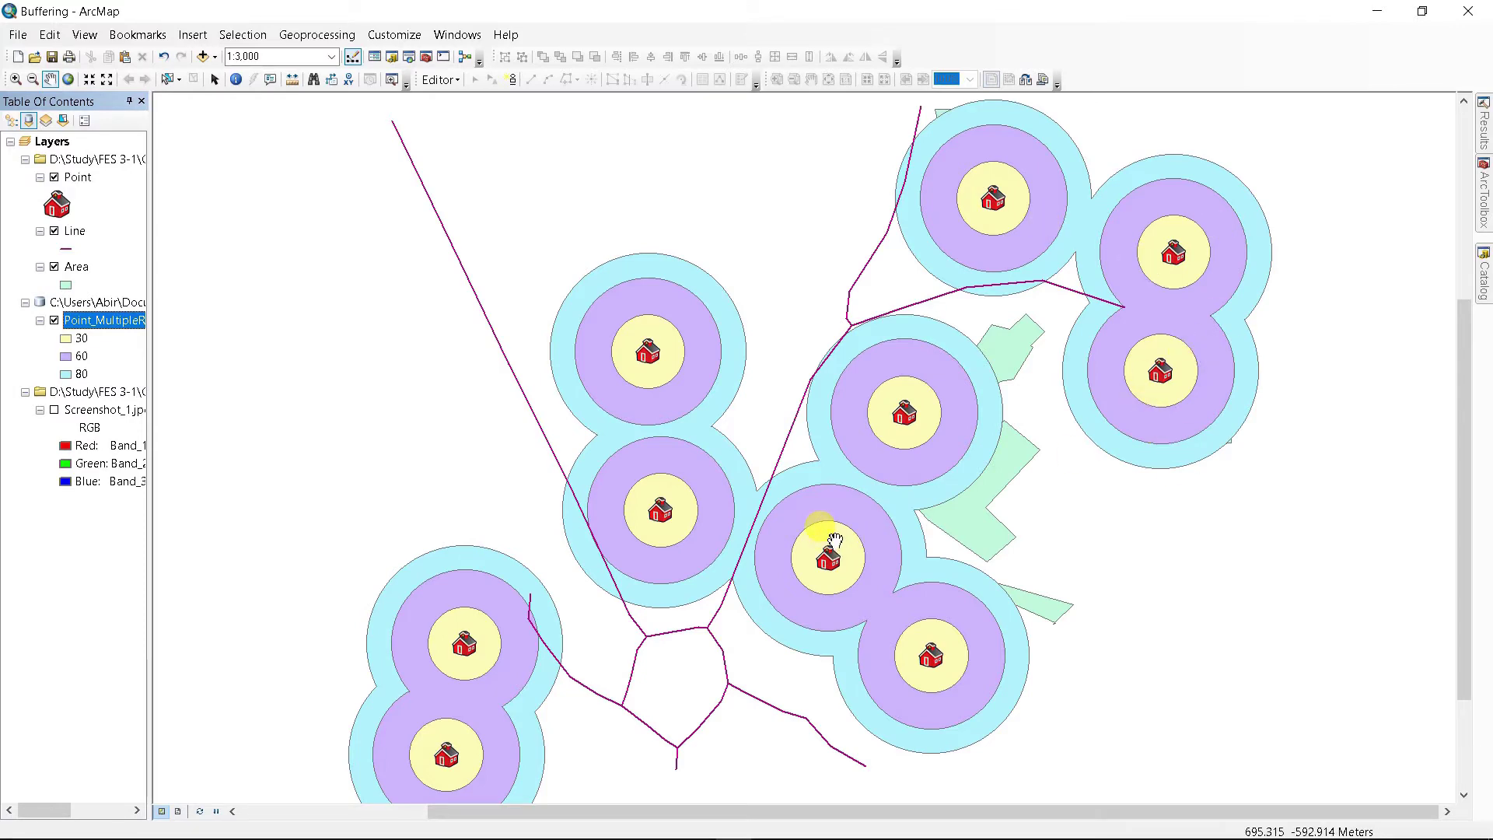
- Reopen Multiple Ring Buffer with the Line layer as input features
click(1481, 173)
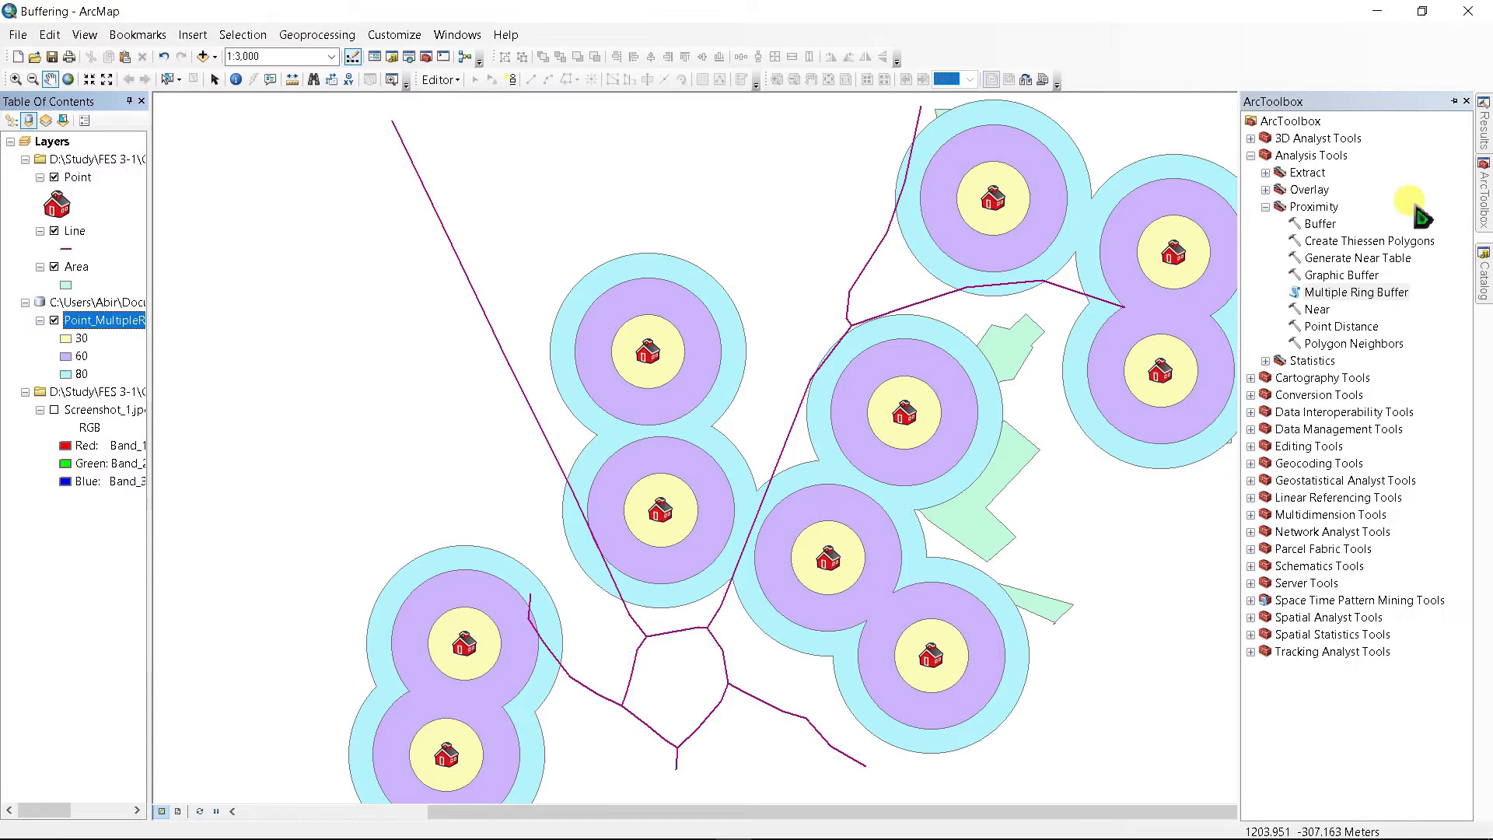
double_click(1347, 293)
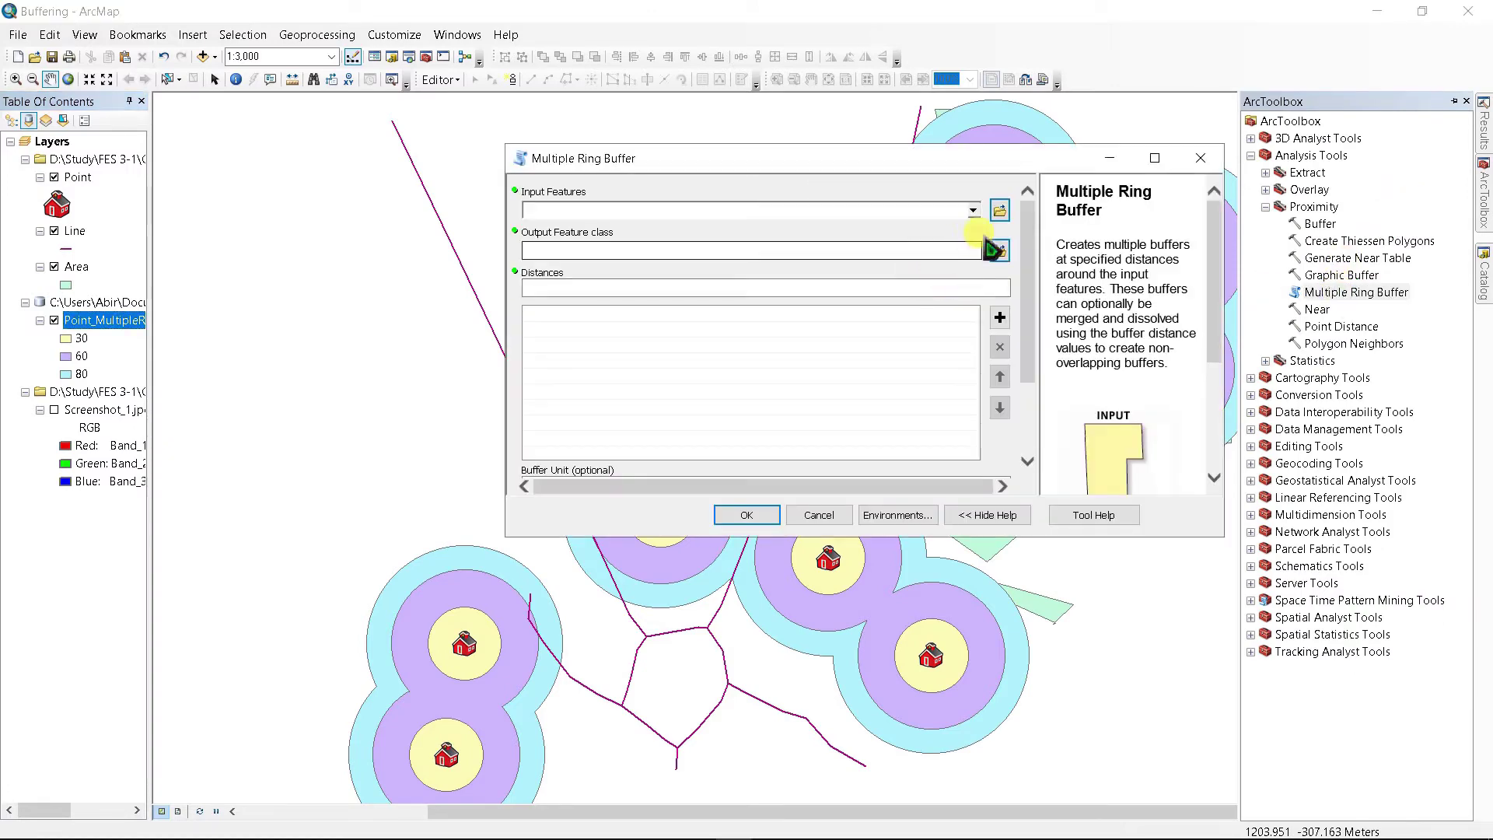
click(971, 211)
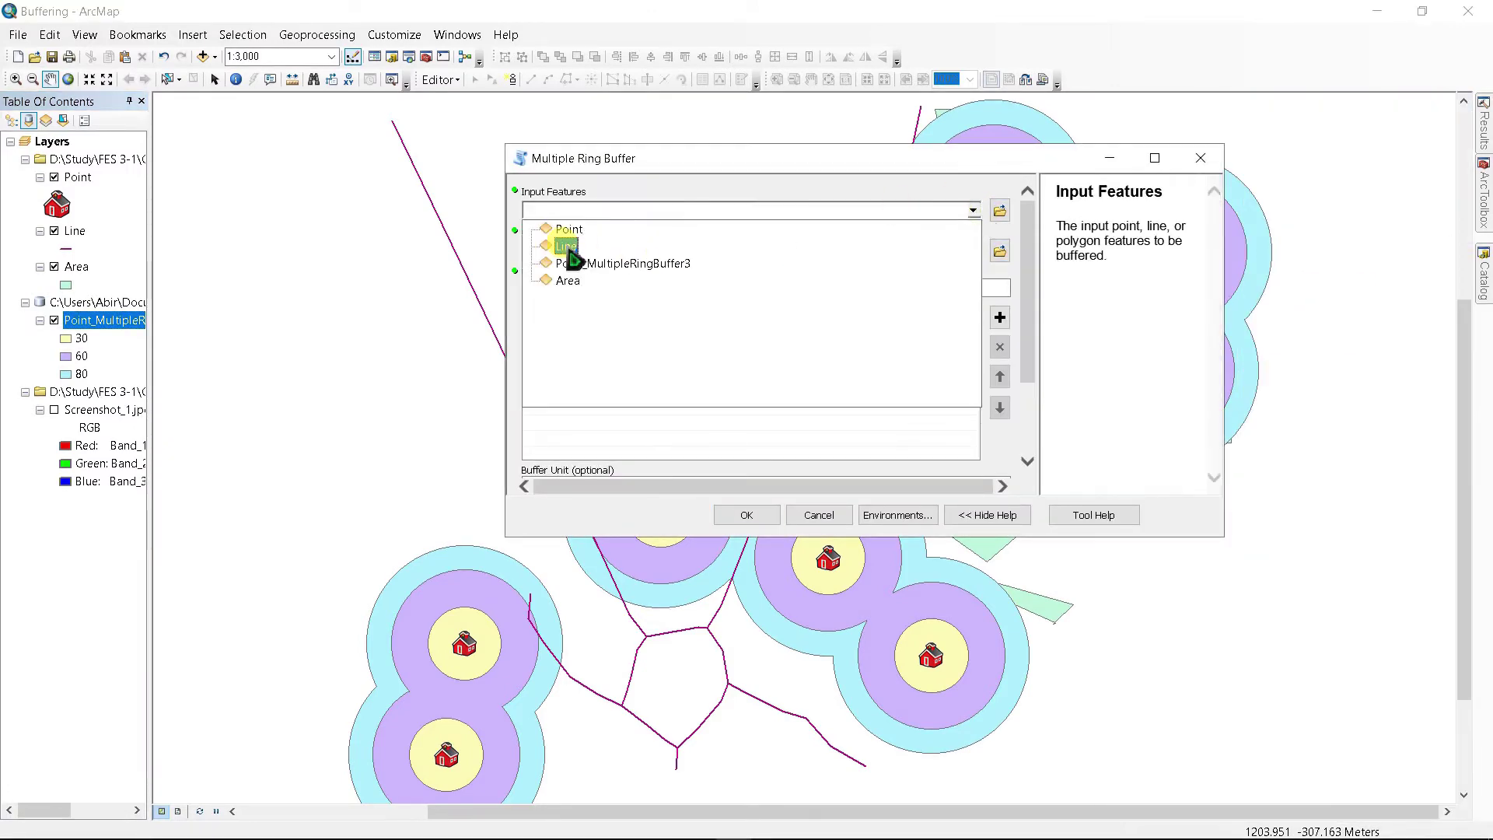
click(568, 246)
click(875, 289)
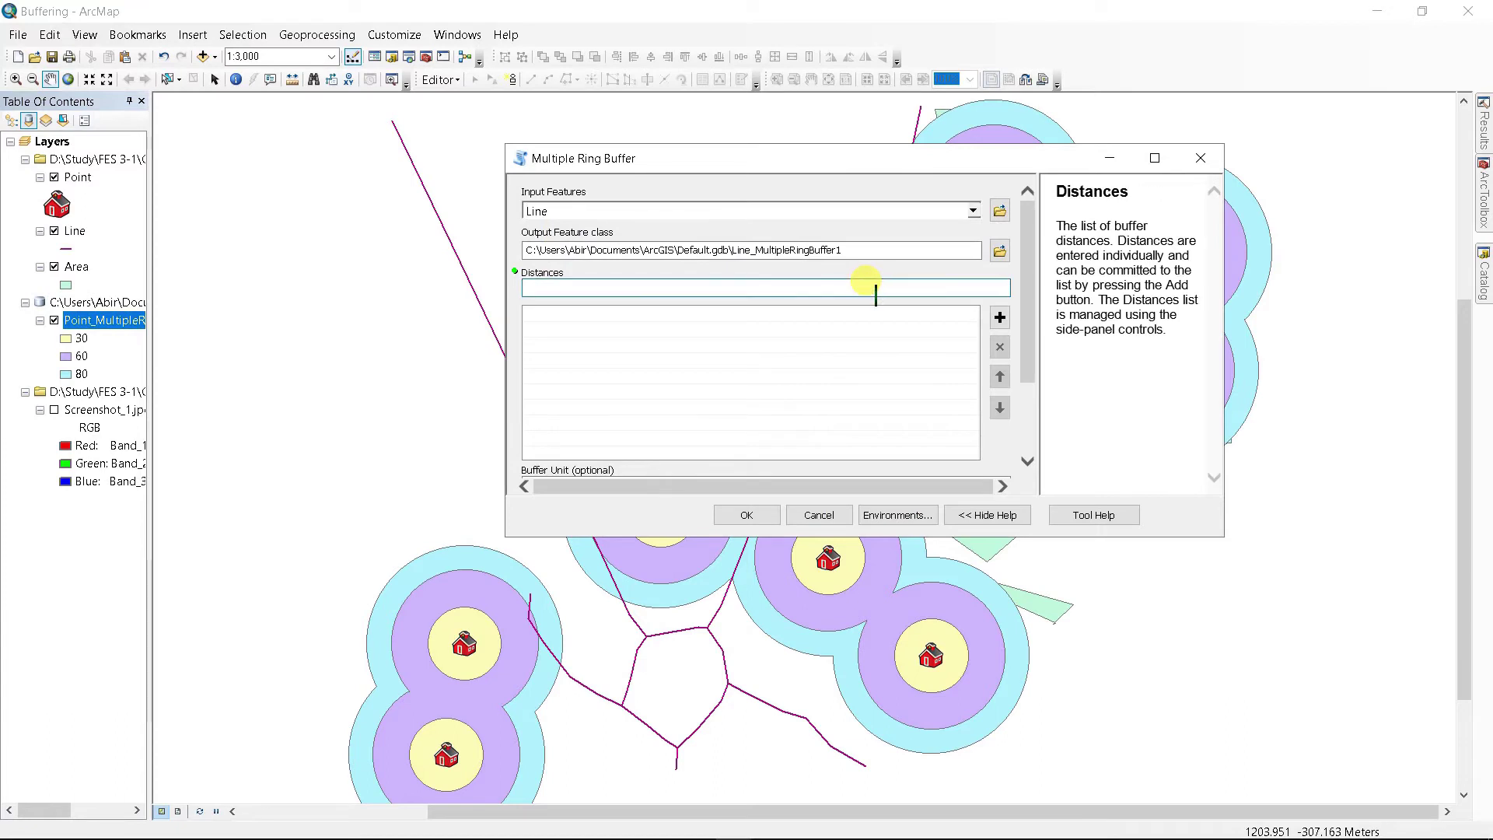
text(3)
- Add buffer distances 3, 5 and 6
click(1000, 316)
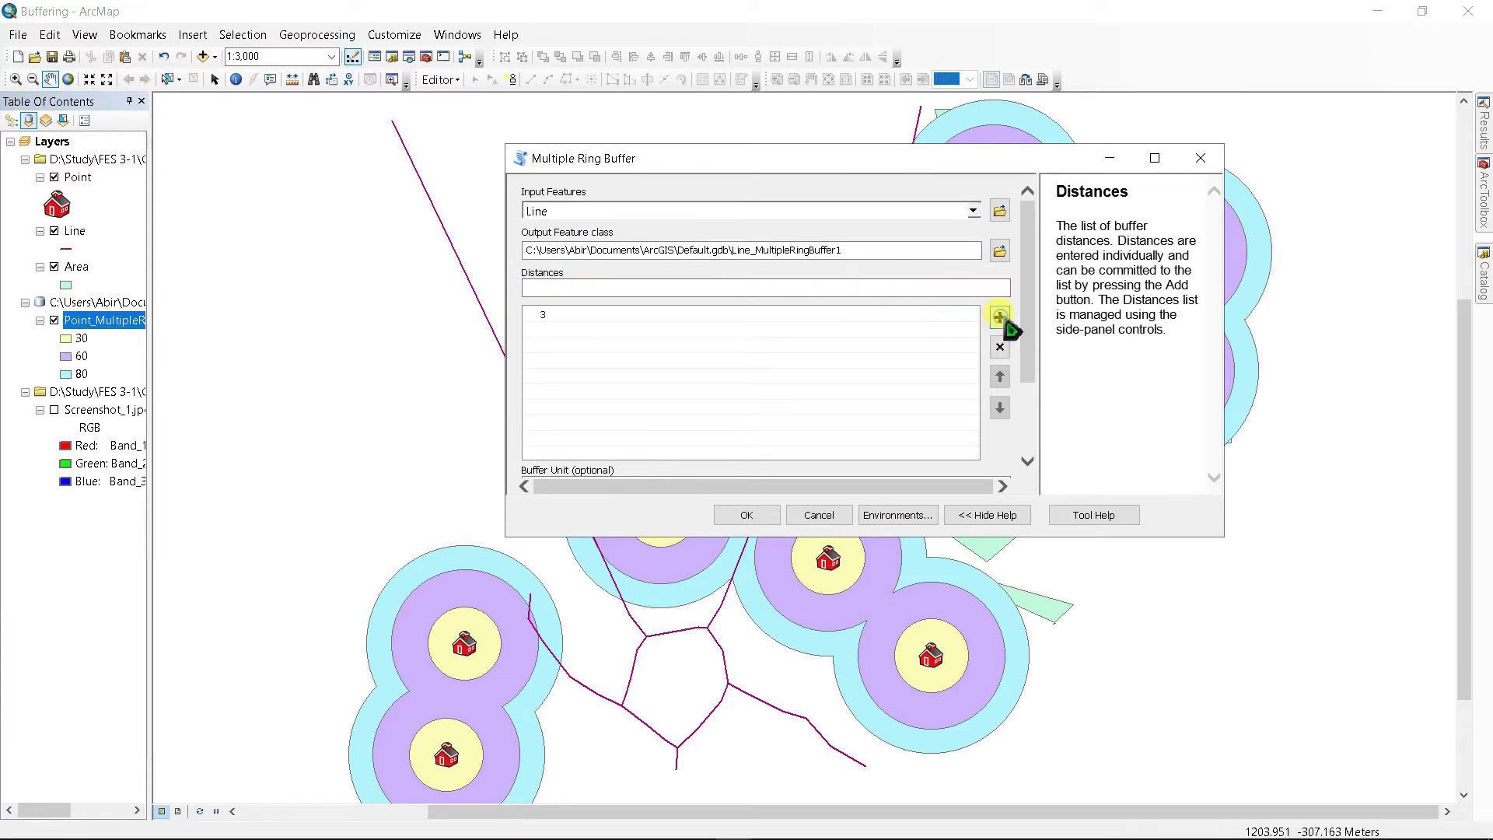
click(994, 287)
text(5)
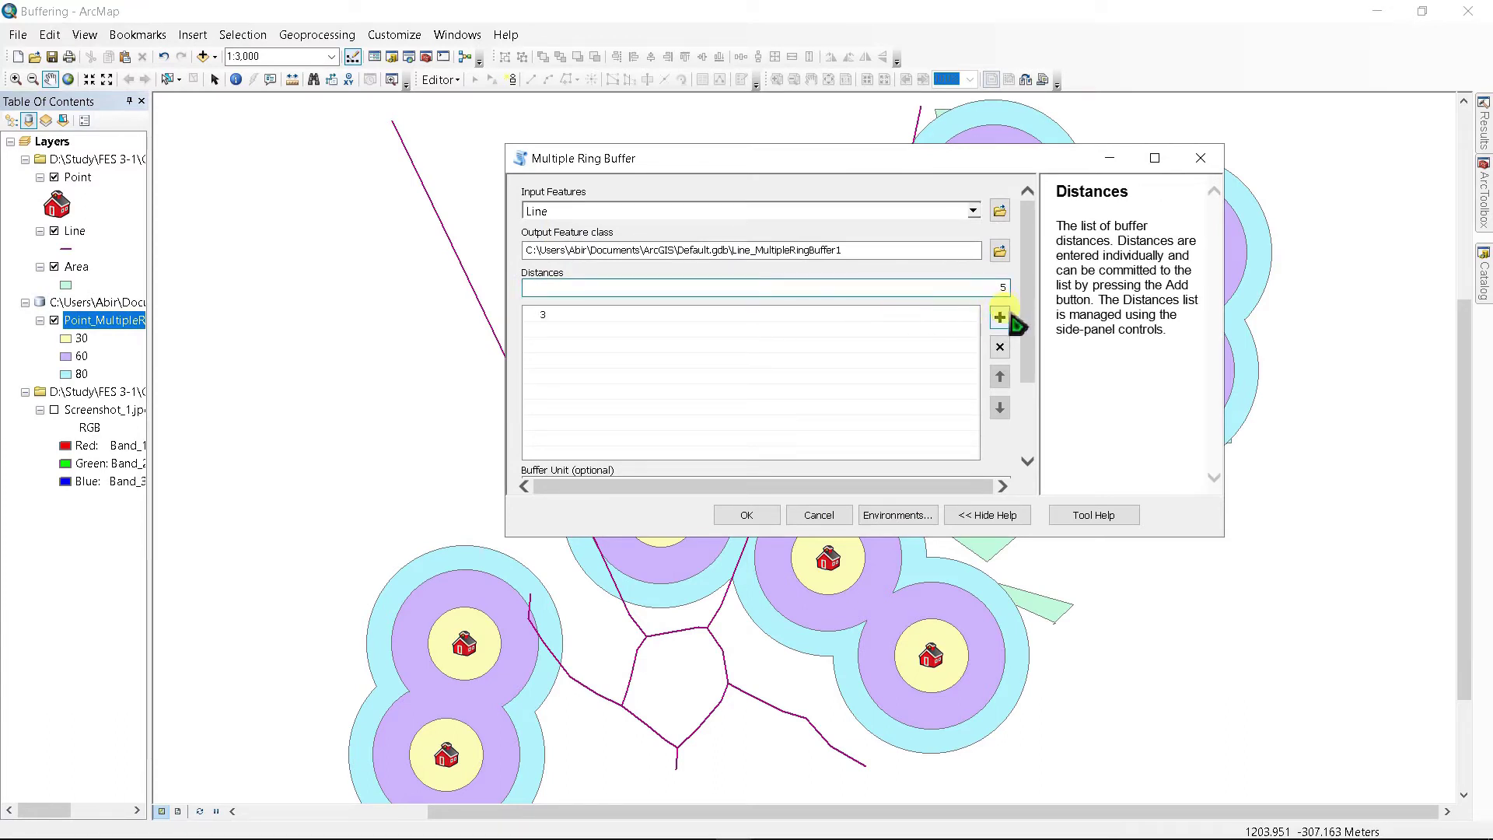
click(999, 316)
click(998, 288)
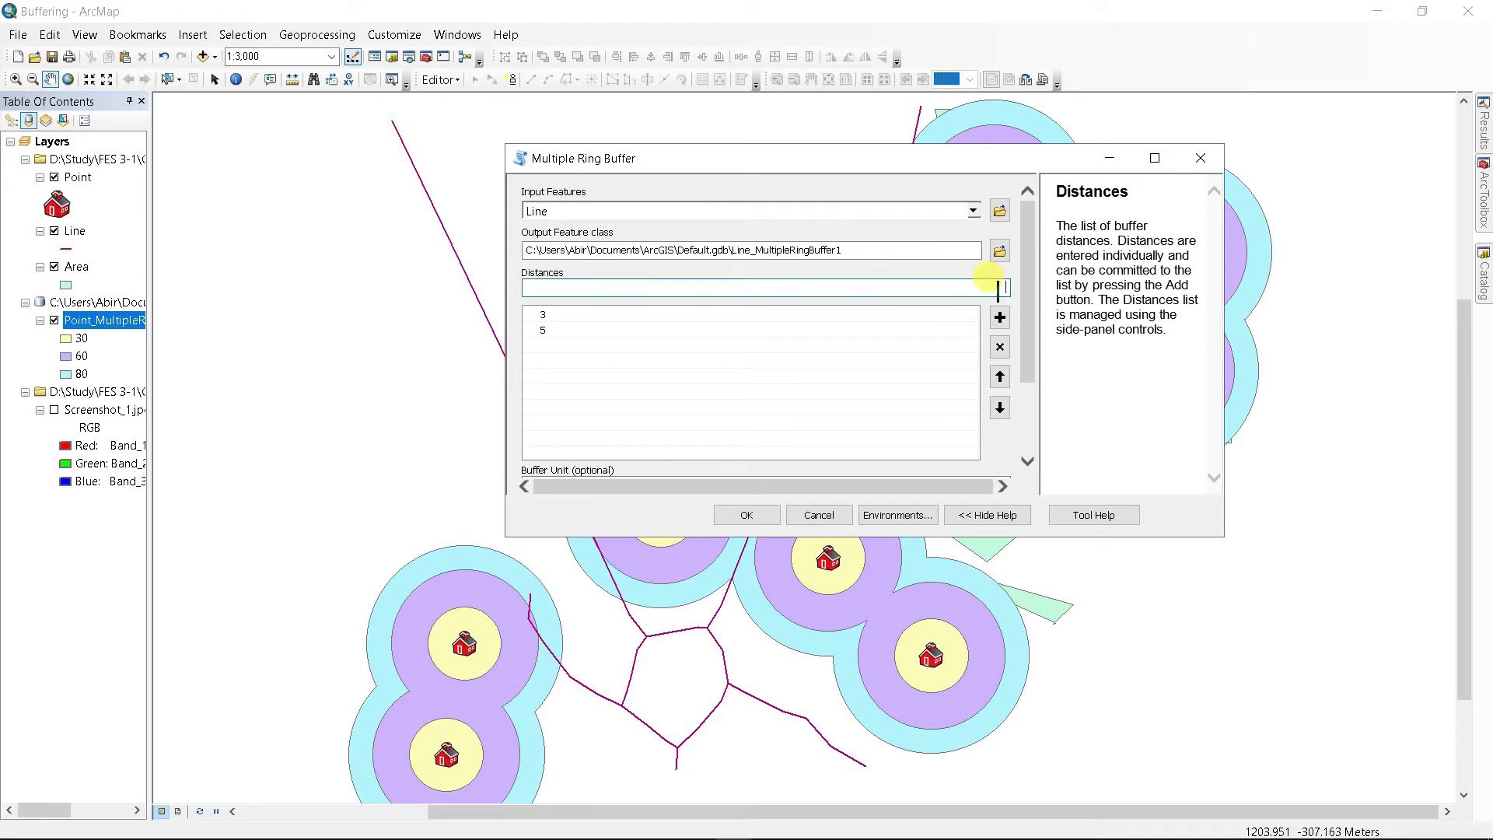
text(6)
click(1000, 316)
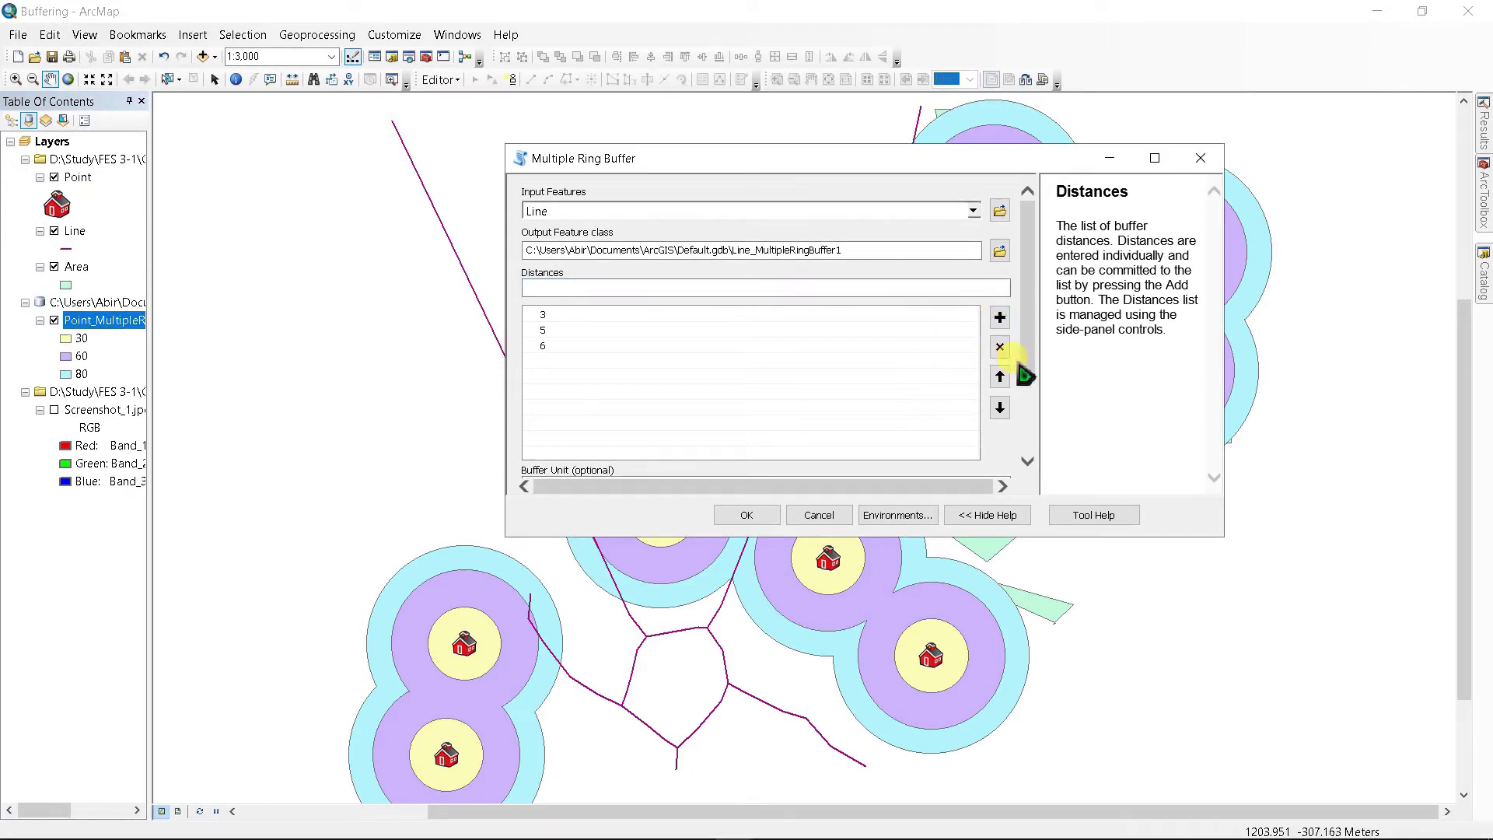
scroll(1024, 374, down, 3)
- Set Buffer Unit to Meters and run the line buffer
click(869, 372)
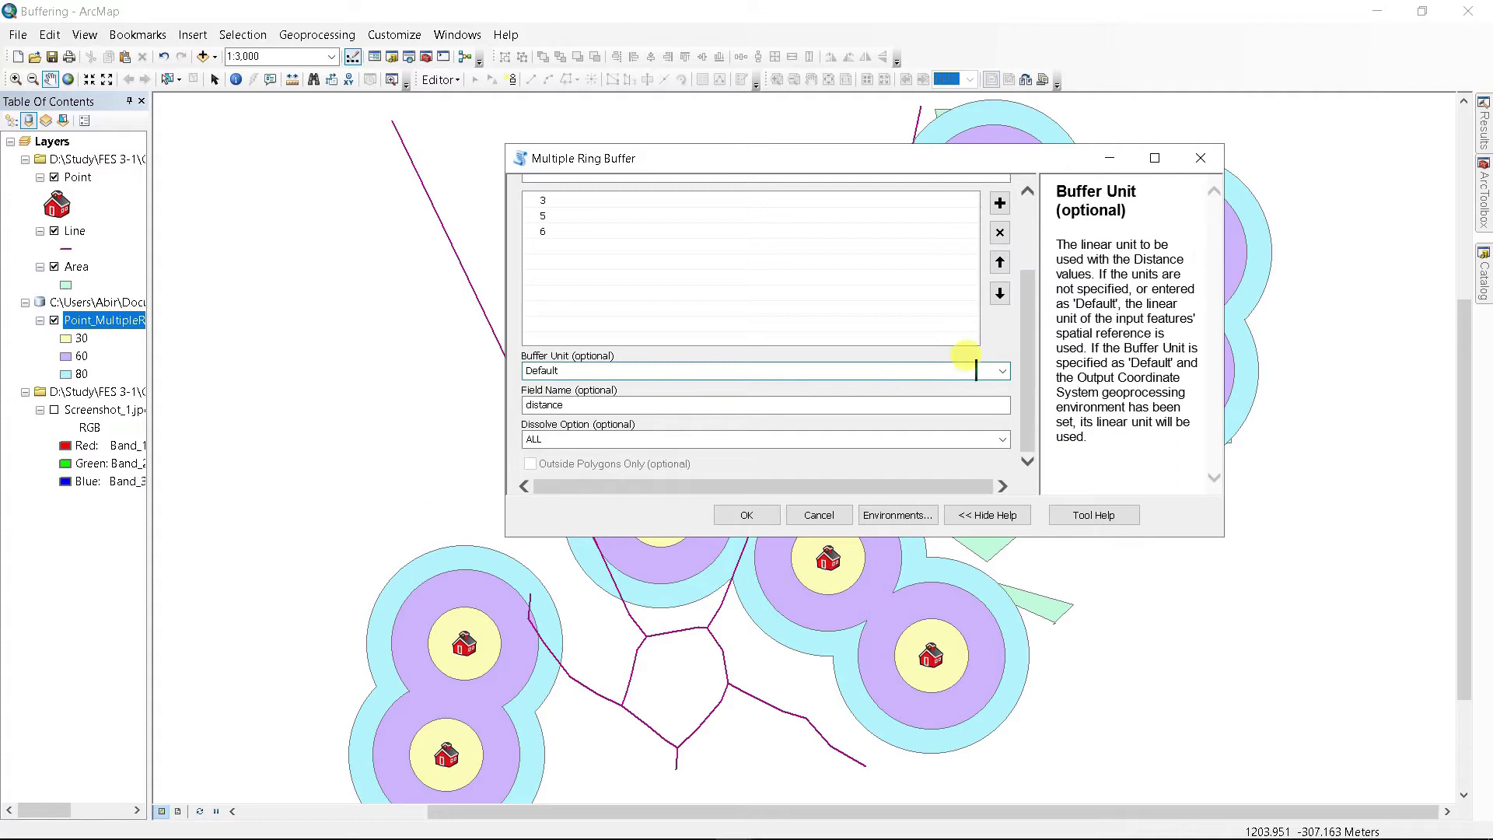
click(1002, 371)
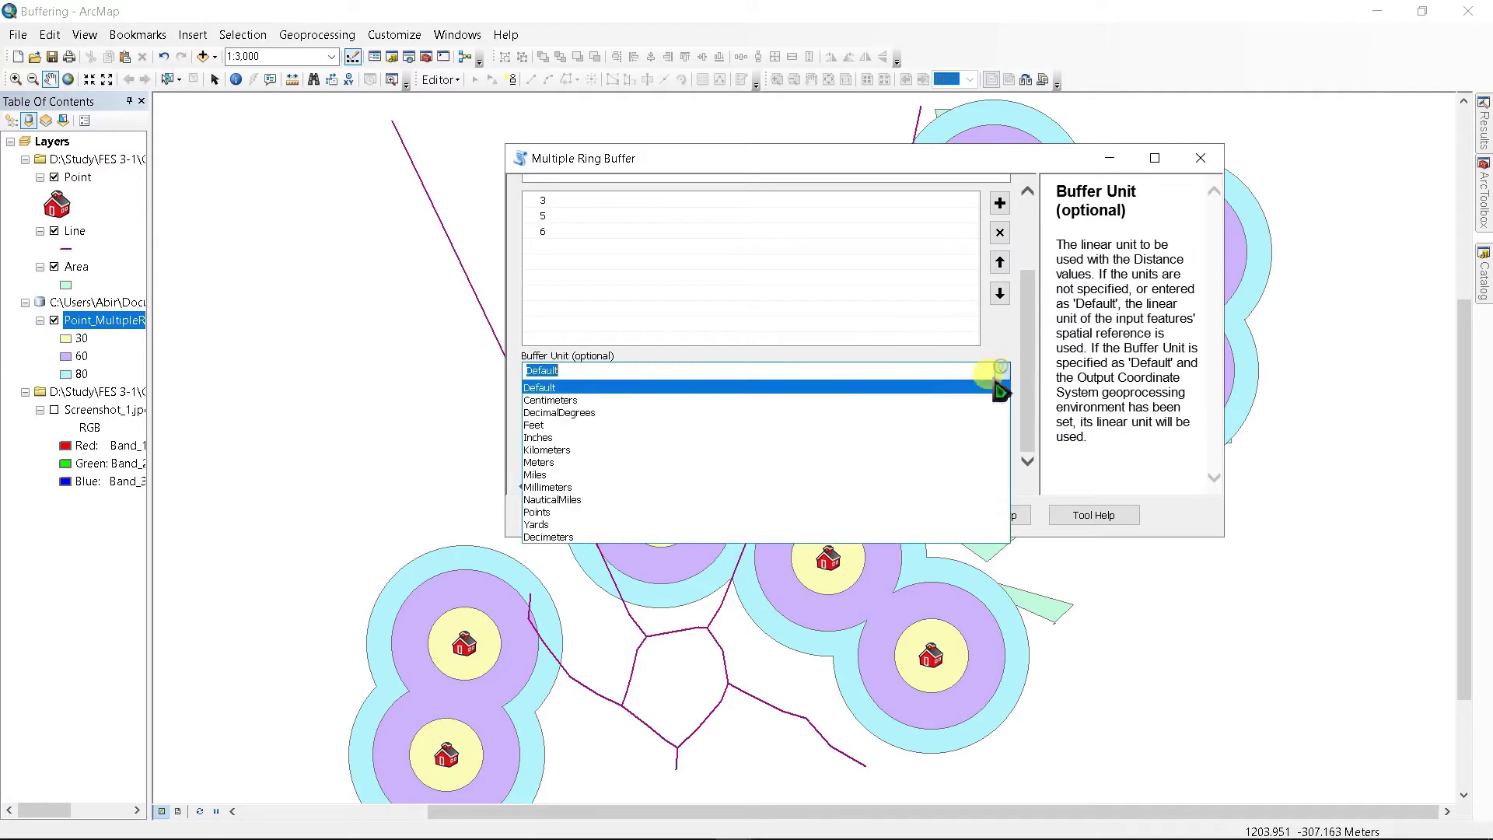
click(546, 462)
click(747, 514)
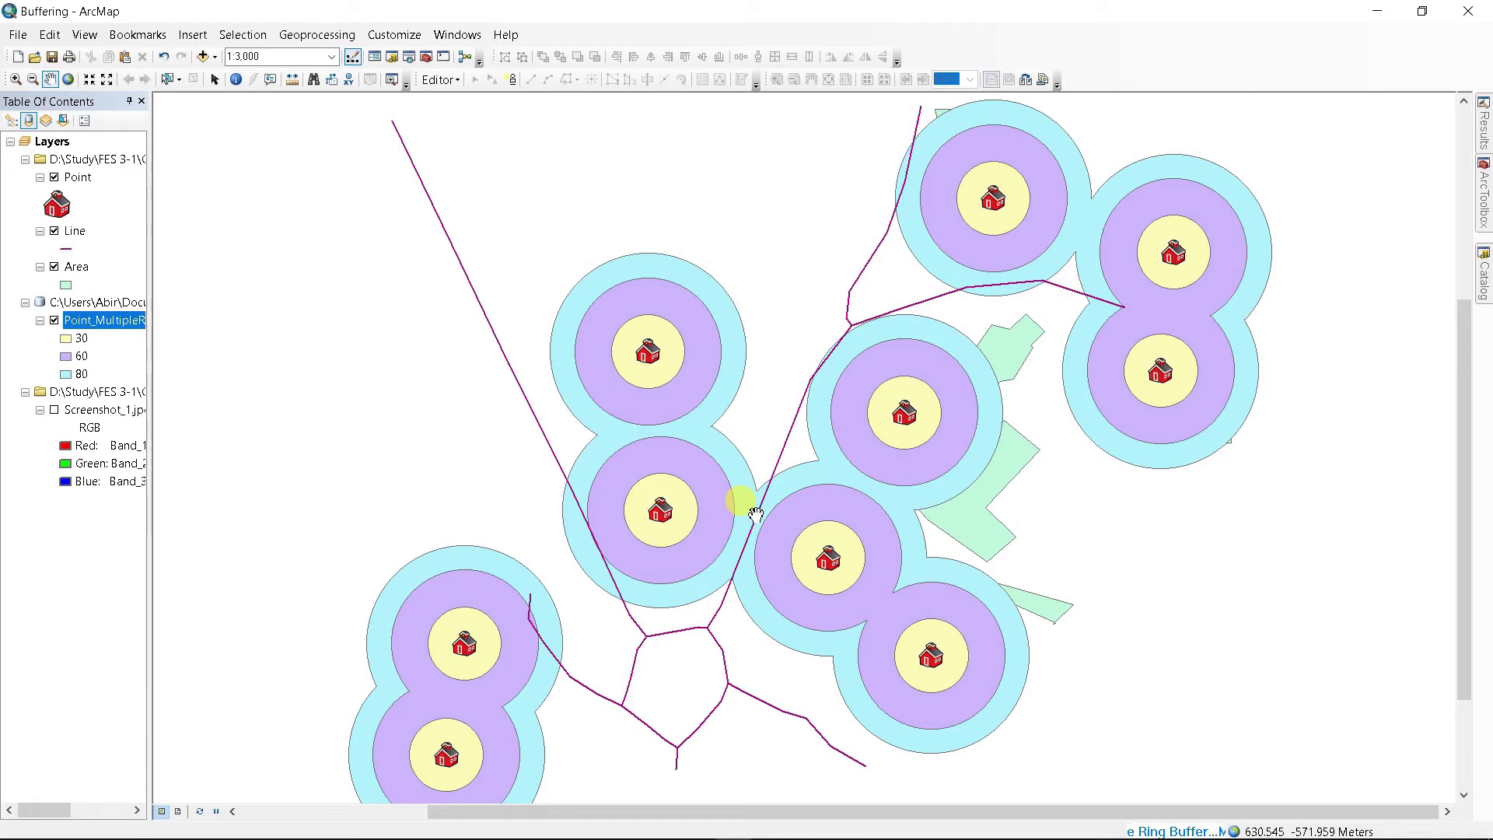
scroll(584, 542, up, 4)
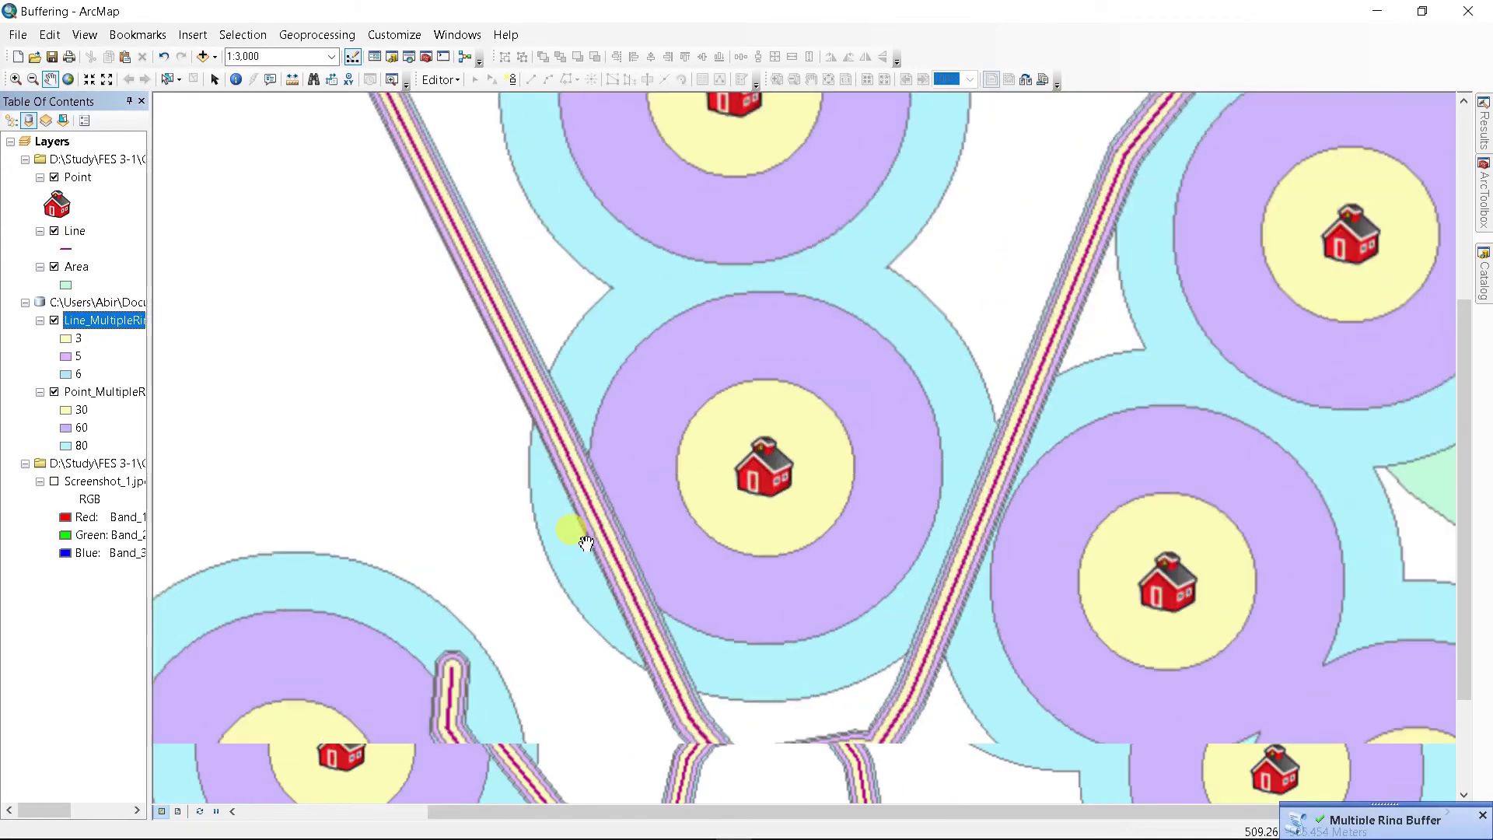
scroll(583, 543, up, 2)
scroll(616, 531, up, 2)
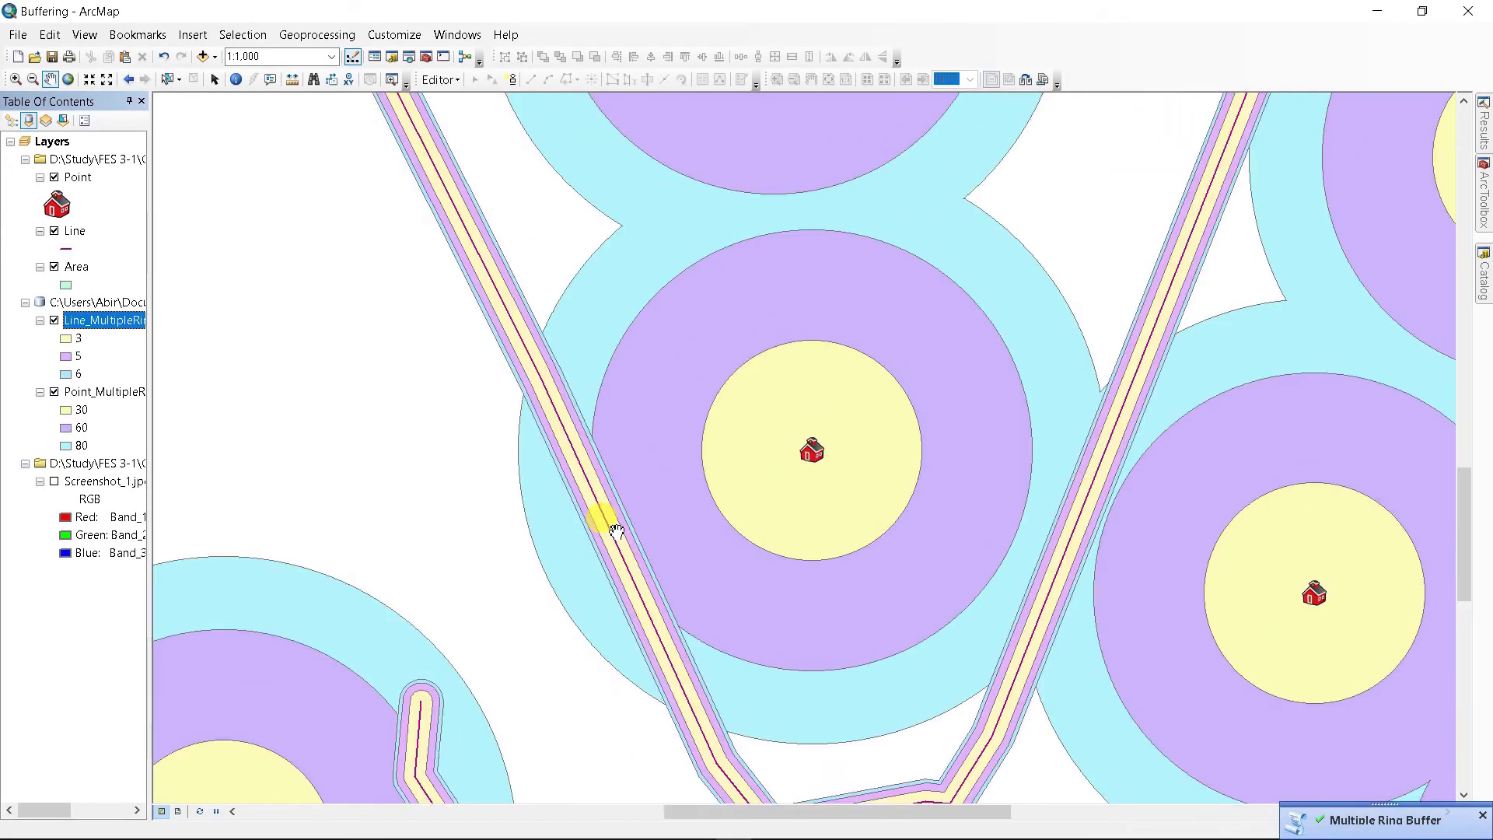
scroll(617, 530, up, 2)
scroll(616, 536, up, 2)
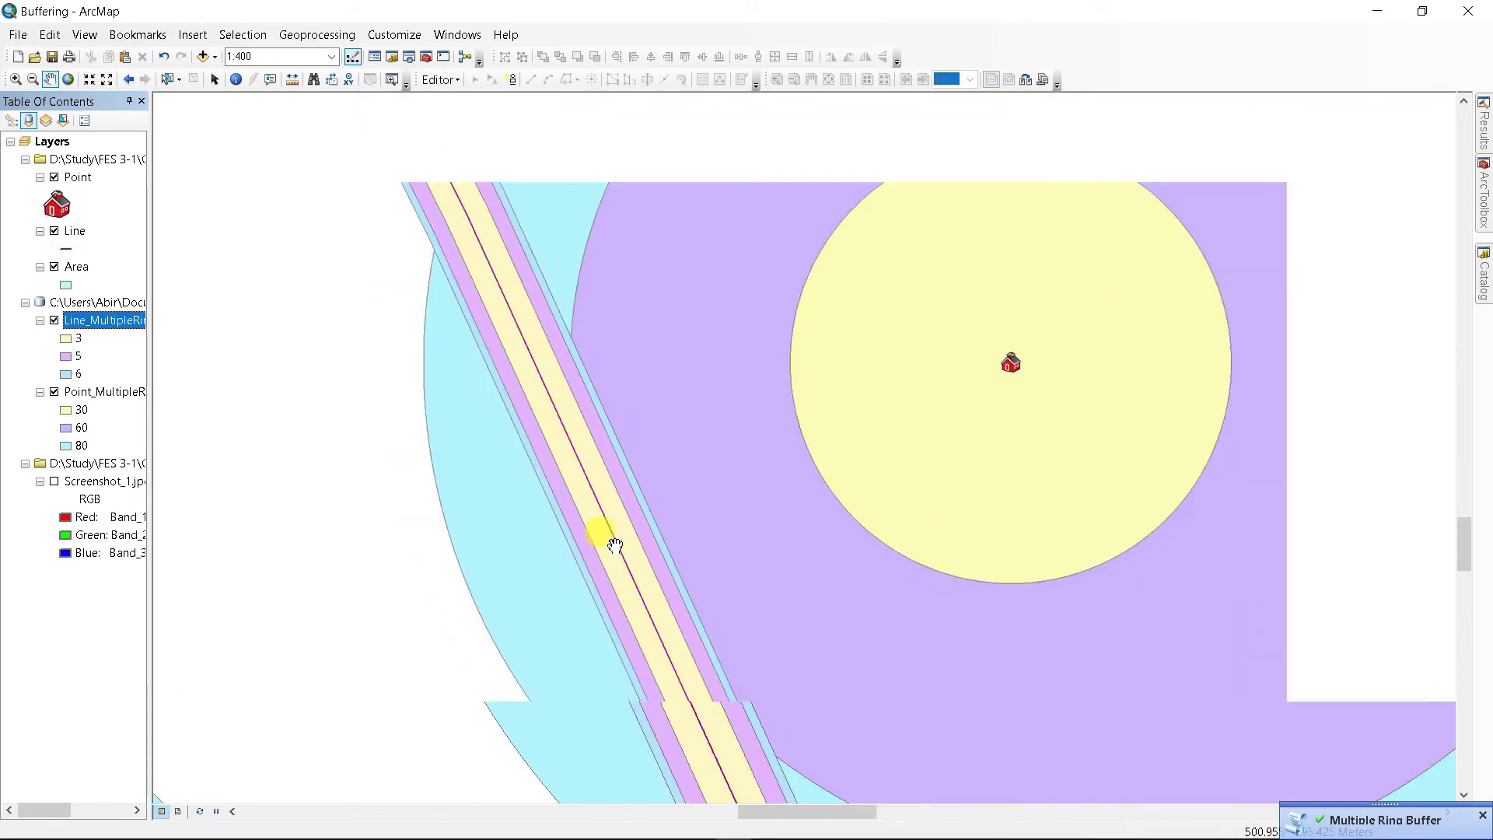
scroll(615, 544, down, 3)
scroll(615, 544, down, 2)
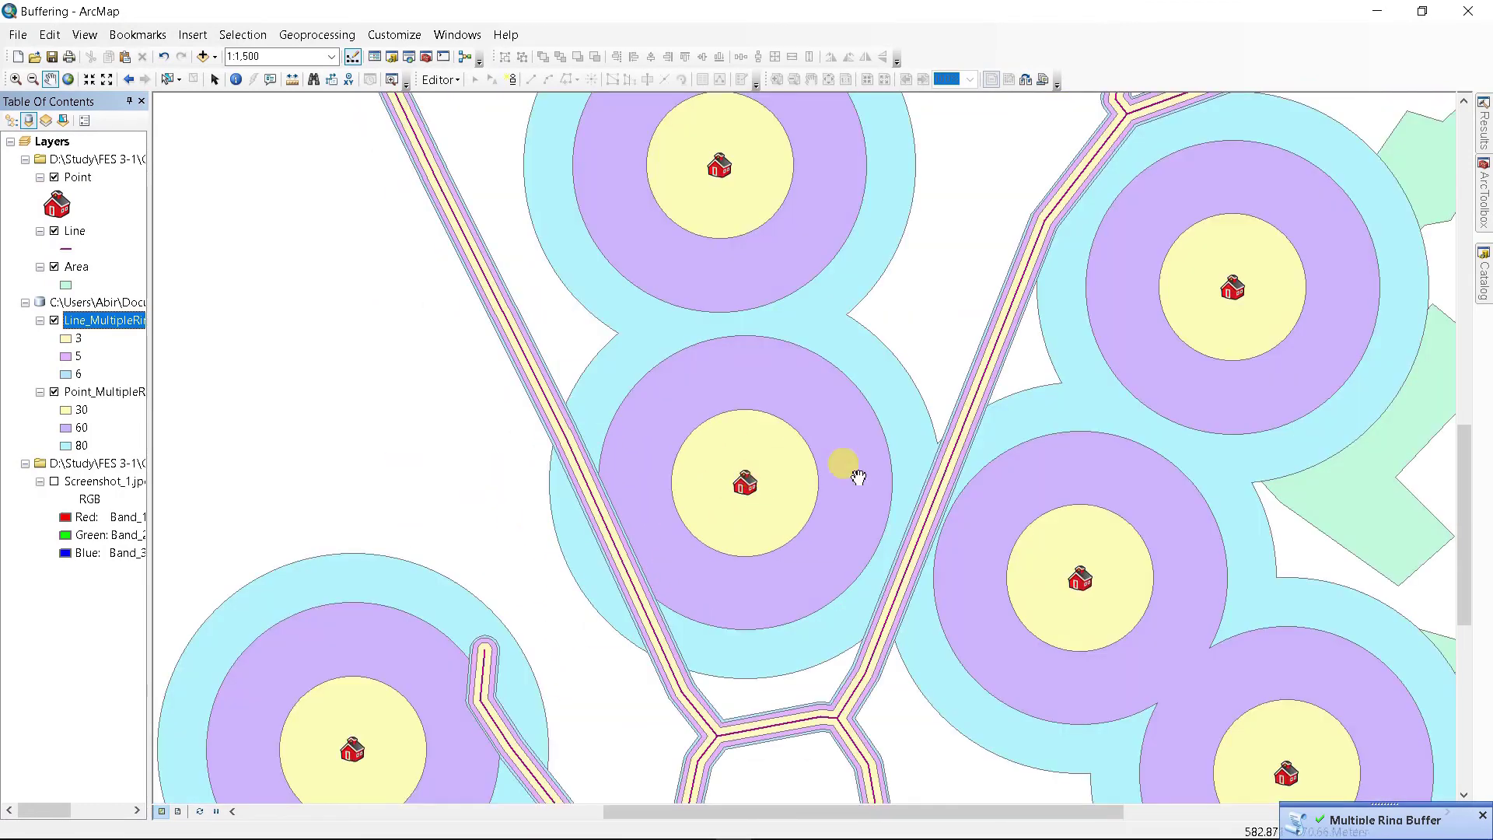
scroll(921, 431, down, 2)
scroll(933, 429, down, 2)
scroll(940, 426, down, 2)
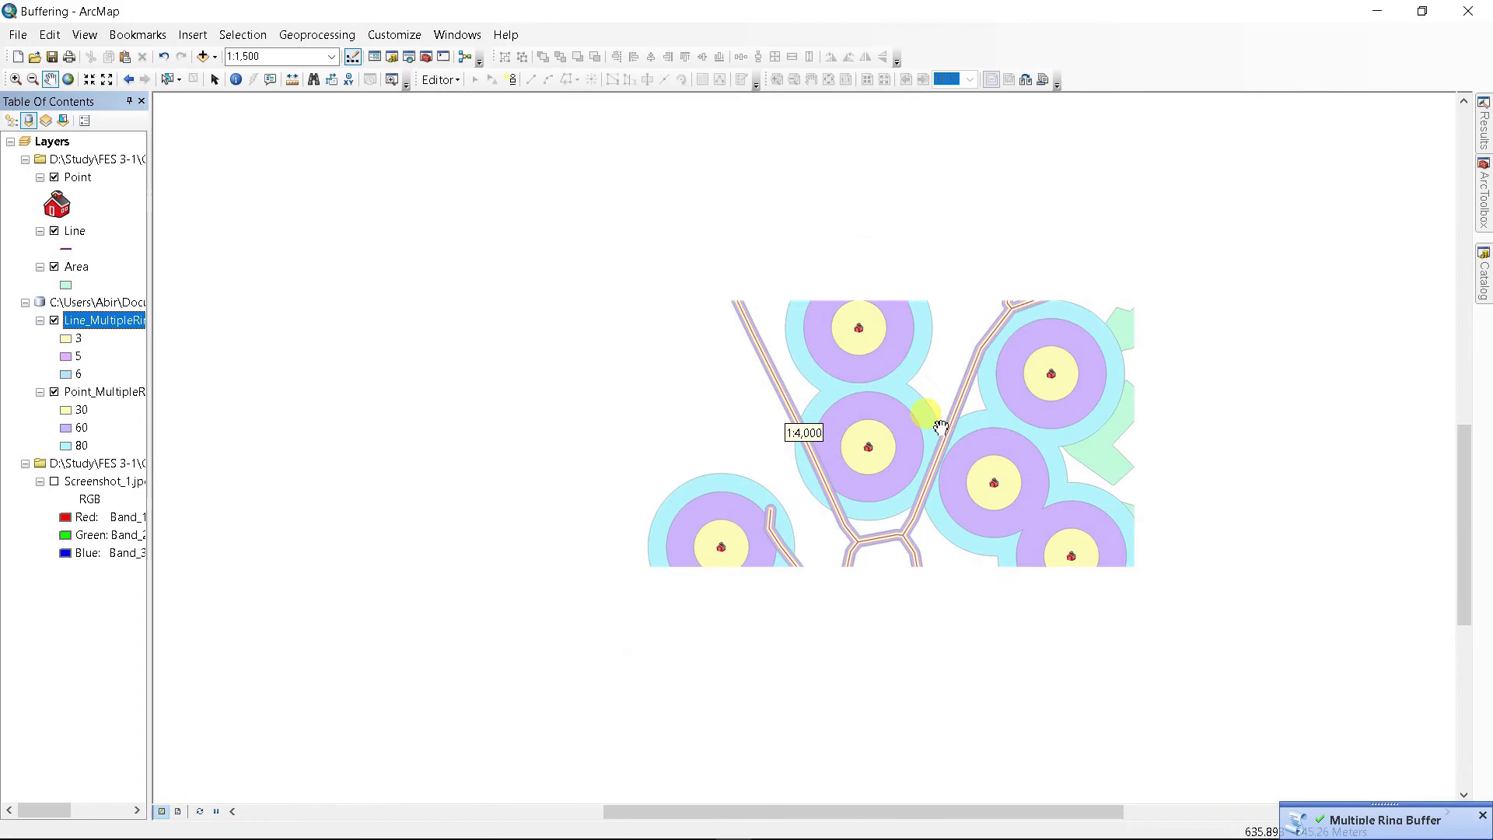
- Bring the ArcToolbox back up with the Proximity tools listed
click(1483, 164)
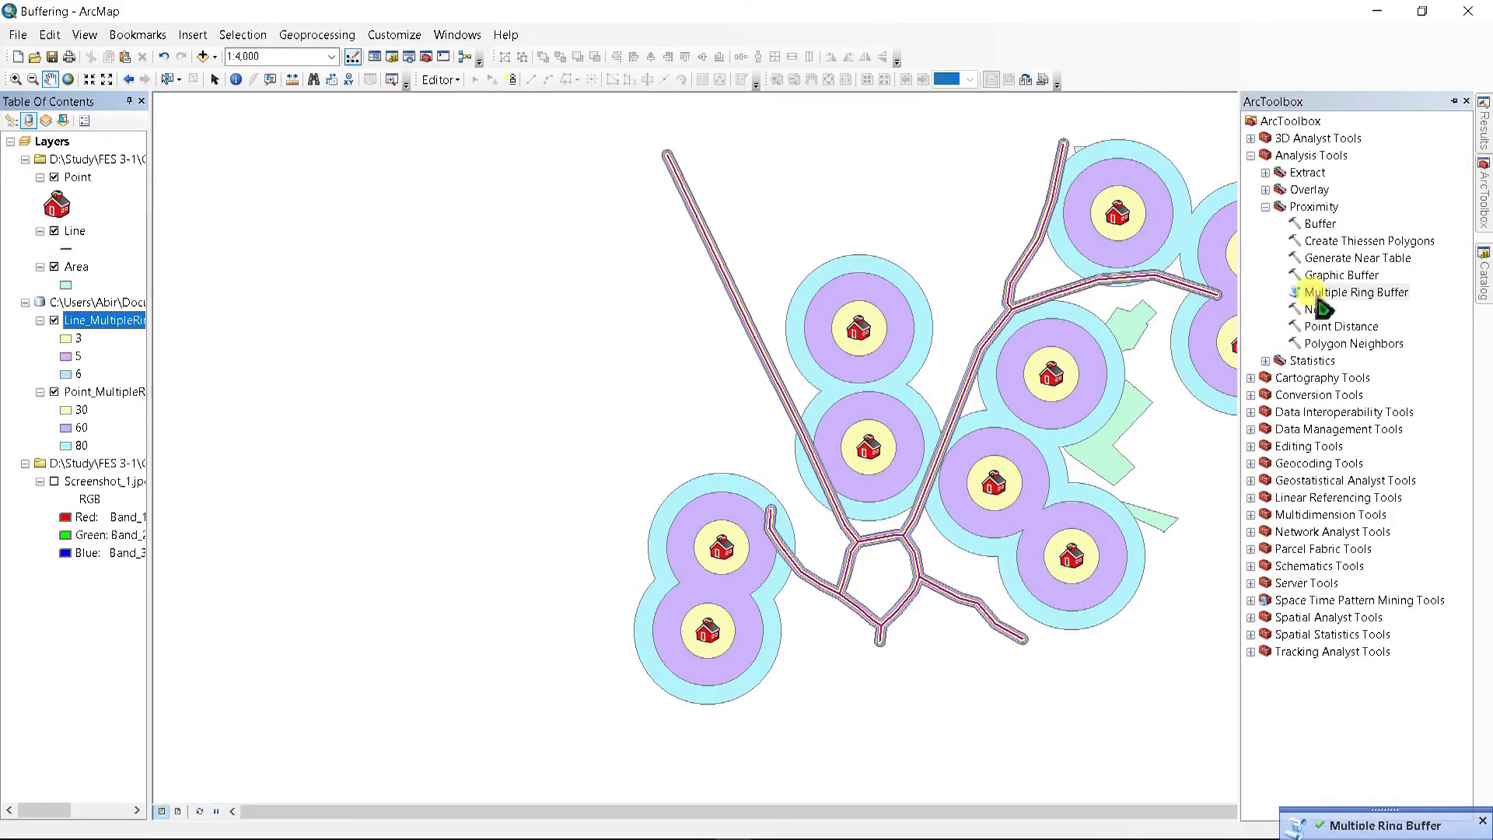
- Open Multiple Ring Buffer with the Area layer as input features
double_click(1355, 291)
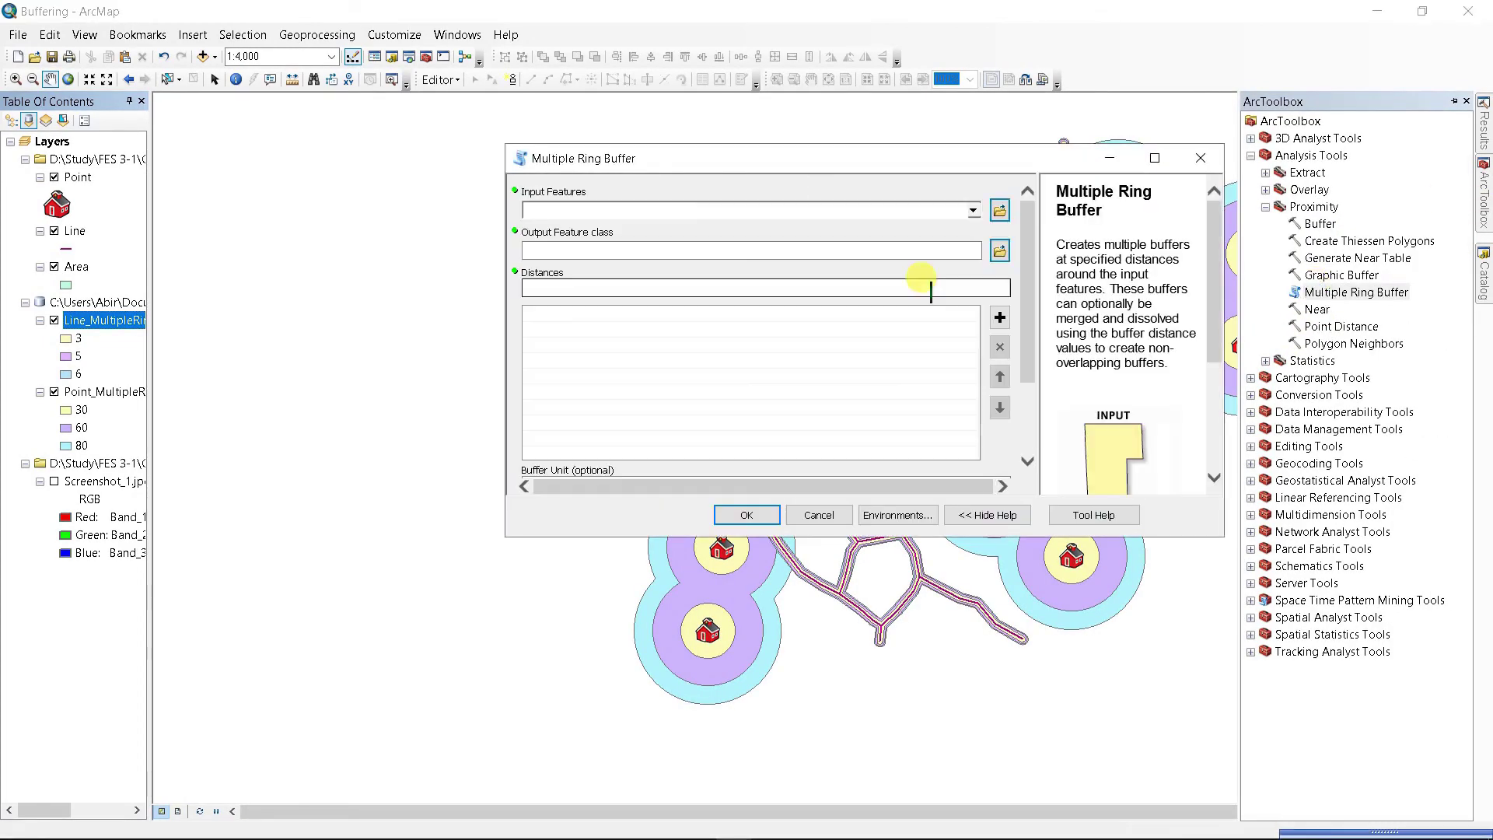
click(976, 213)
click(576, 300)
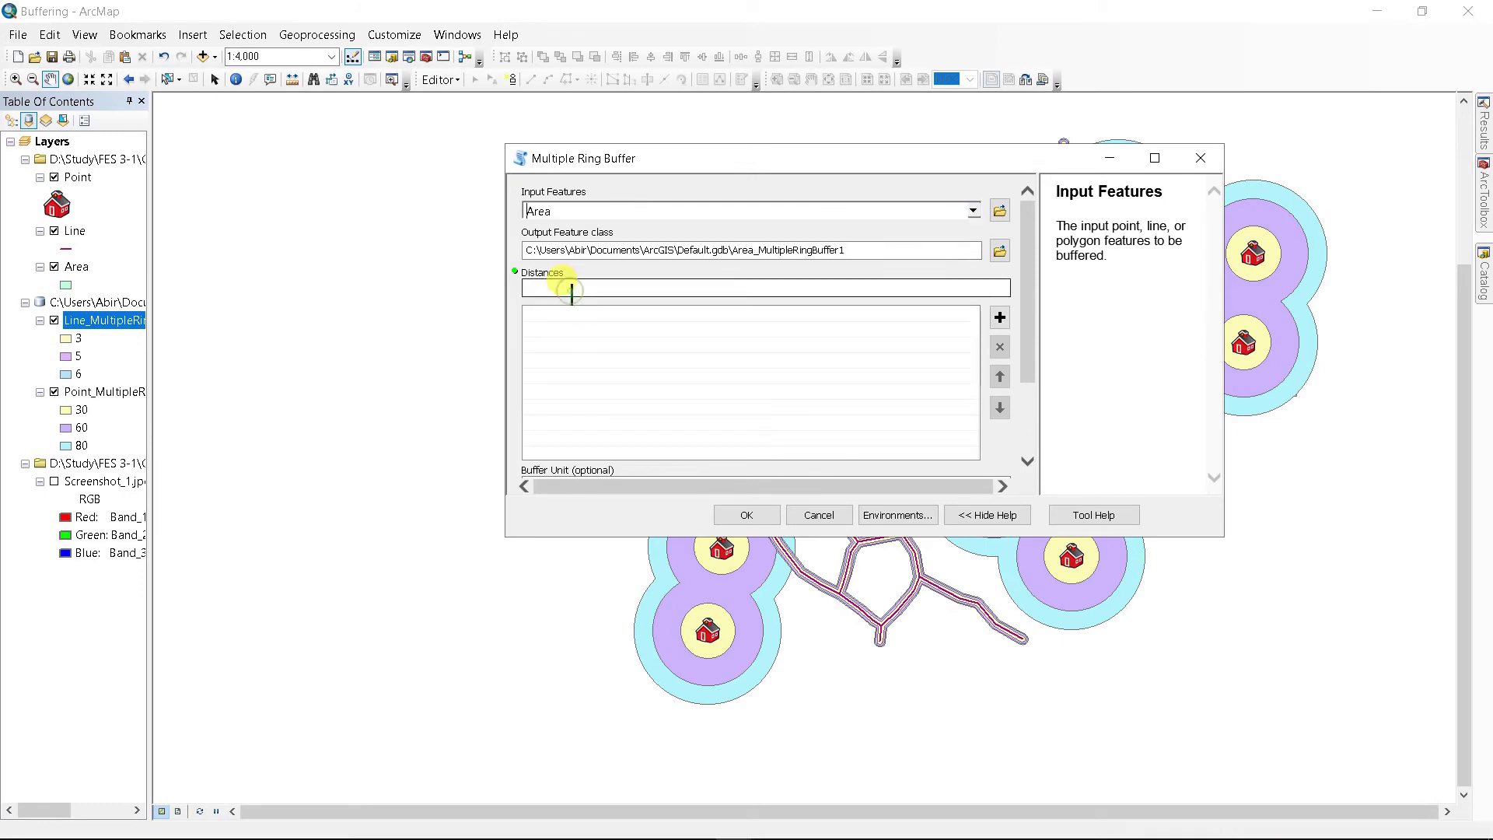
click(883, 288)
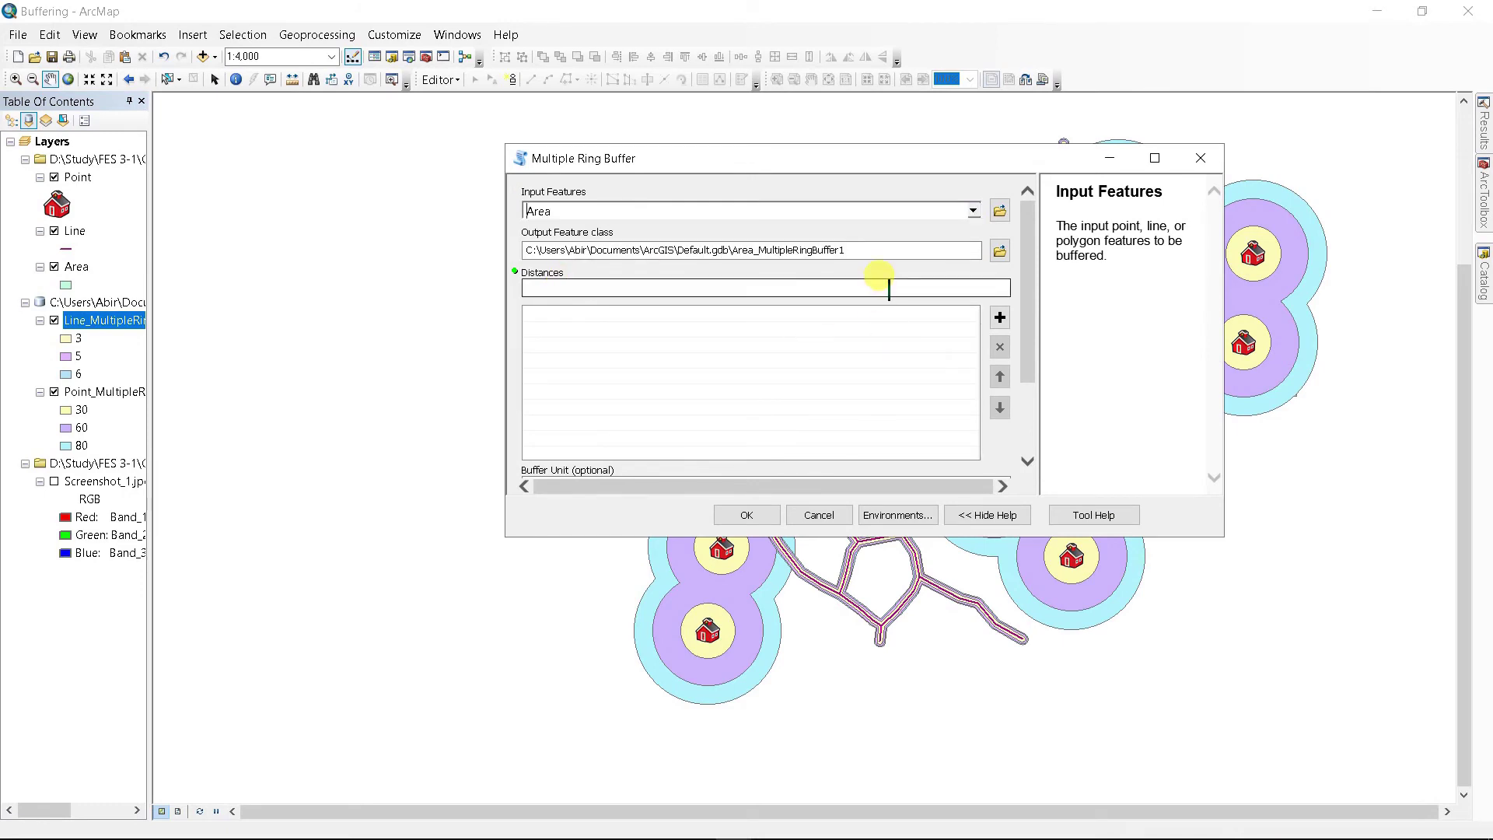
- Add buffer distances 20, 40 and 50
click(889, 288)
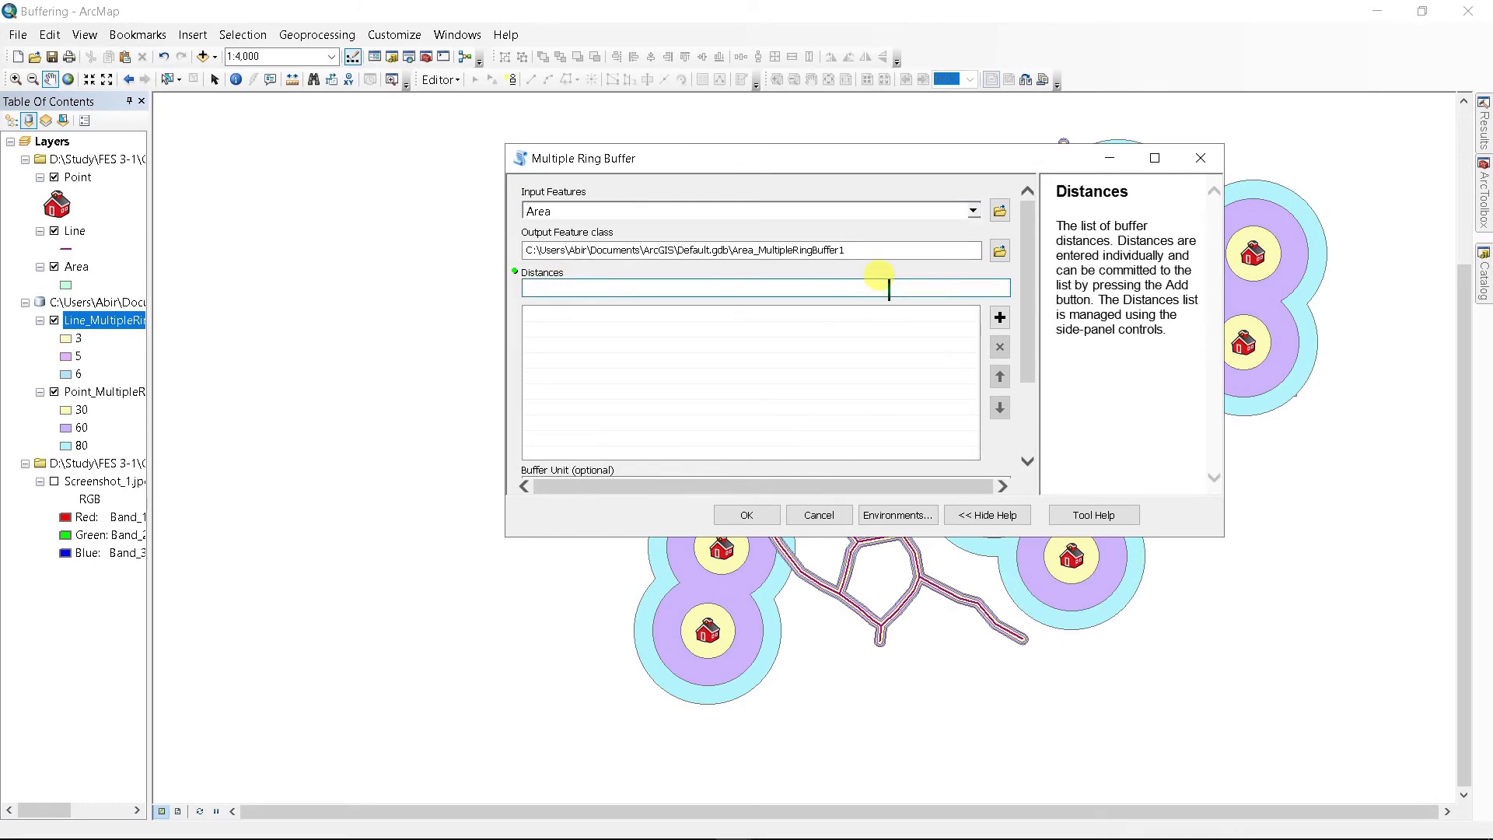
text(20)
click(1000, 317)
click(992, 288)
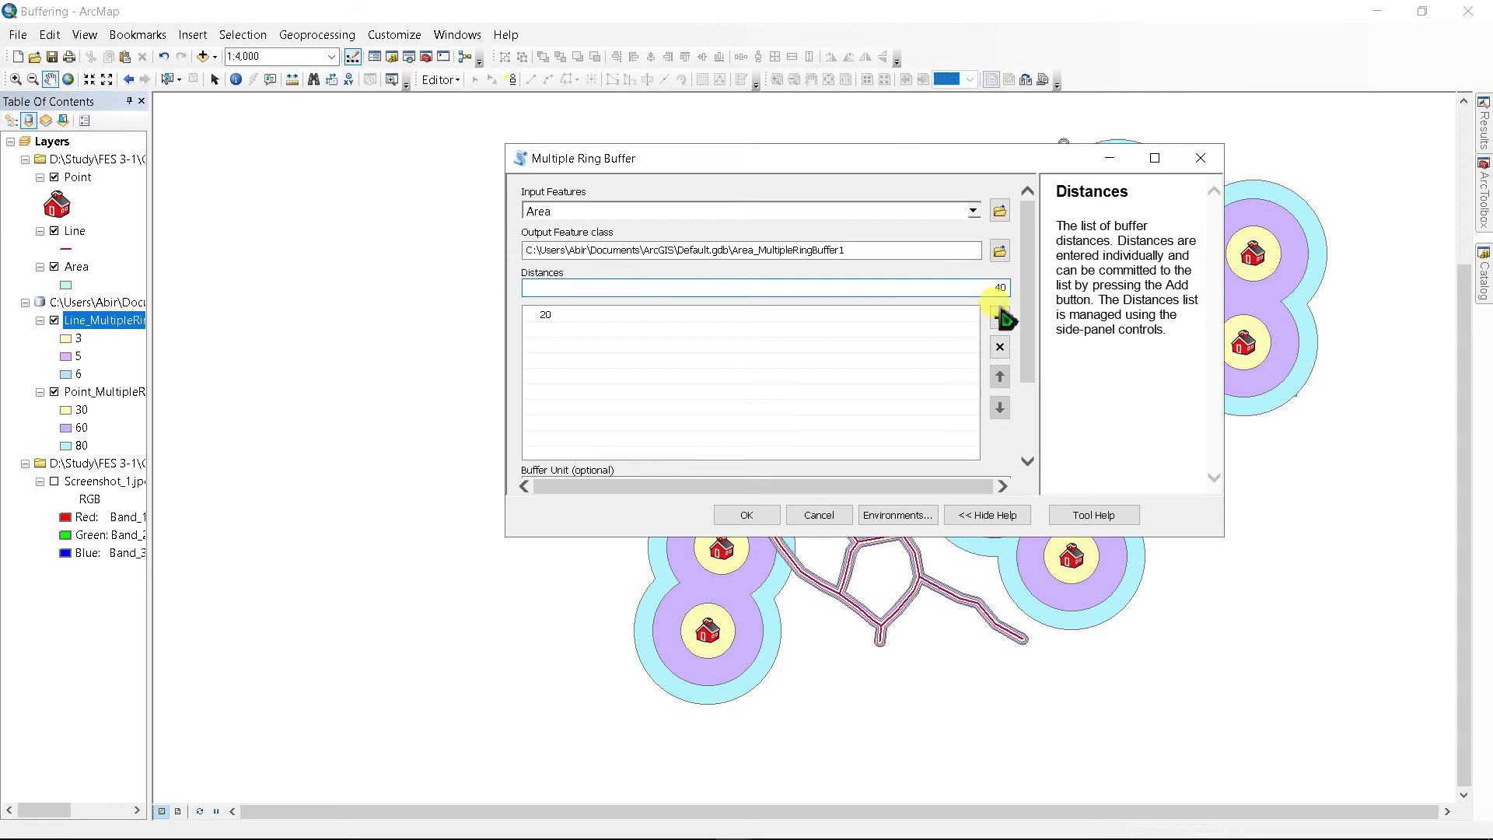
click(999, 315)
click(991, 287)
text(50)
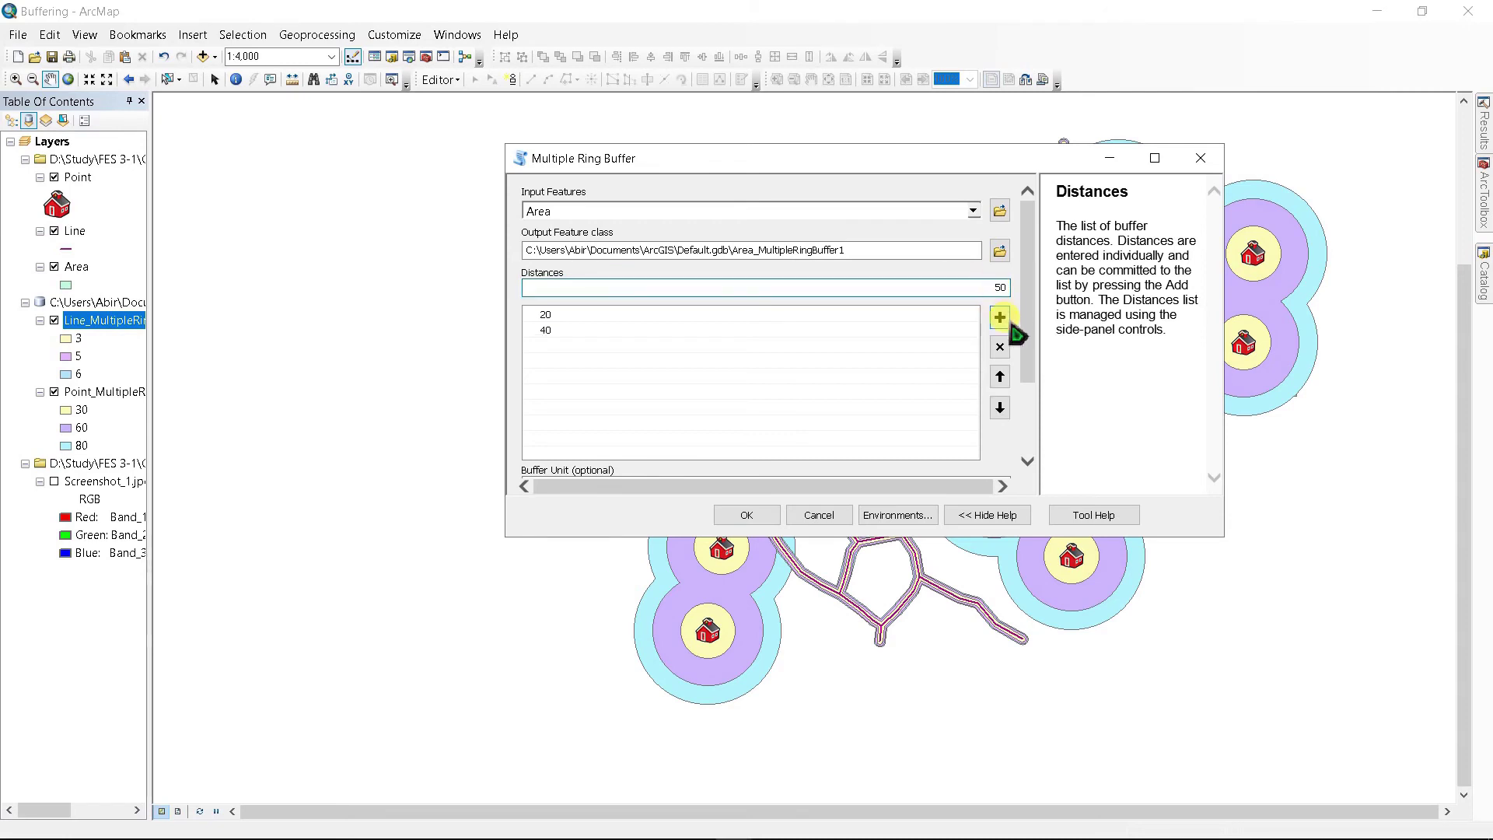
click(999, 316)
scroll(1000, 349, down, 3)
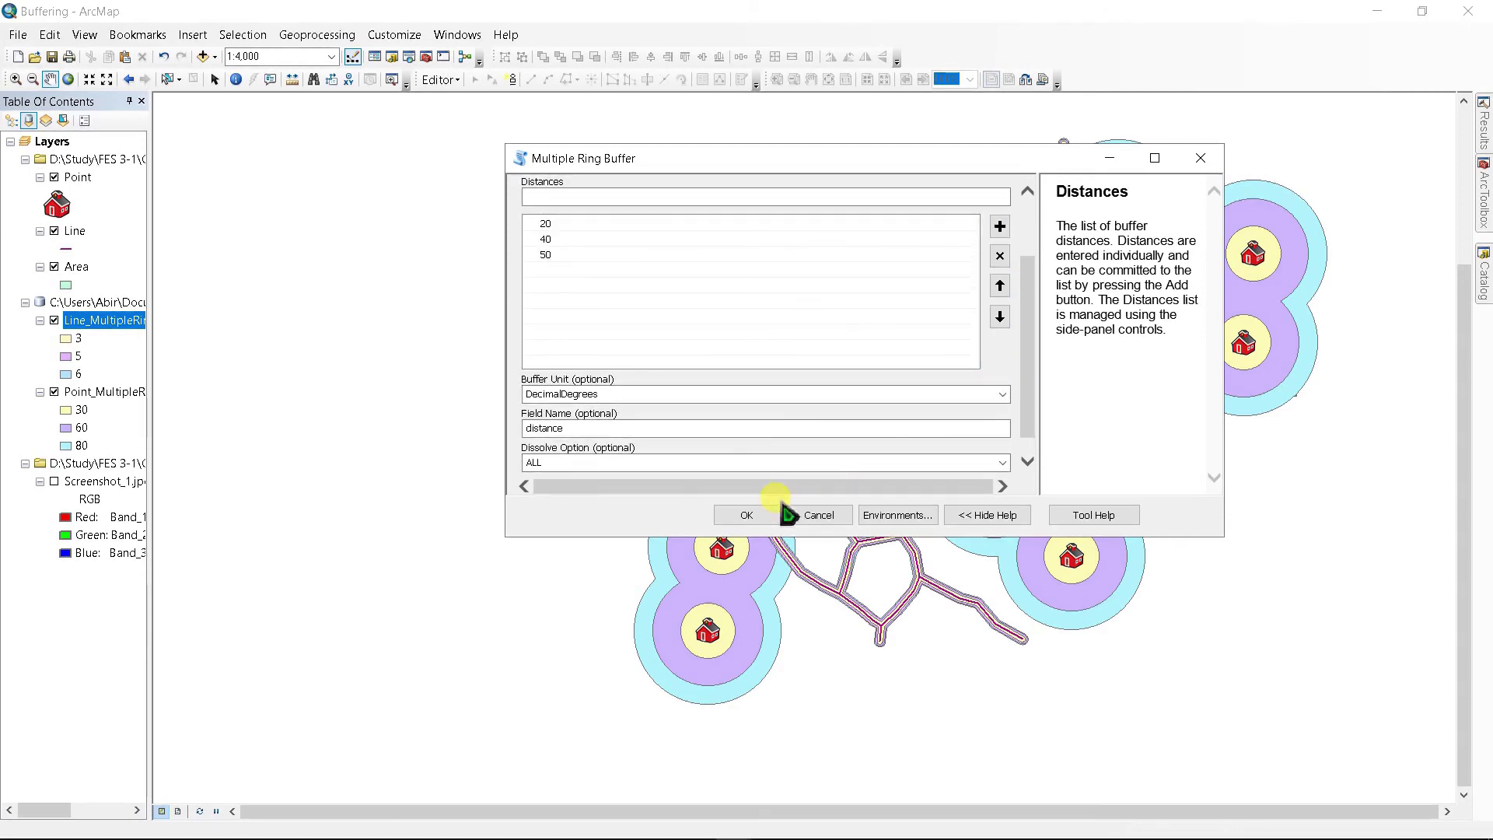
- Set the Buffer Unit to Meters
click(1000, 394)
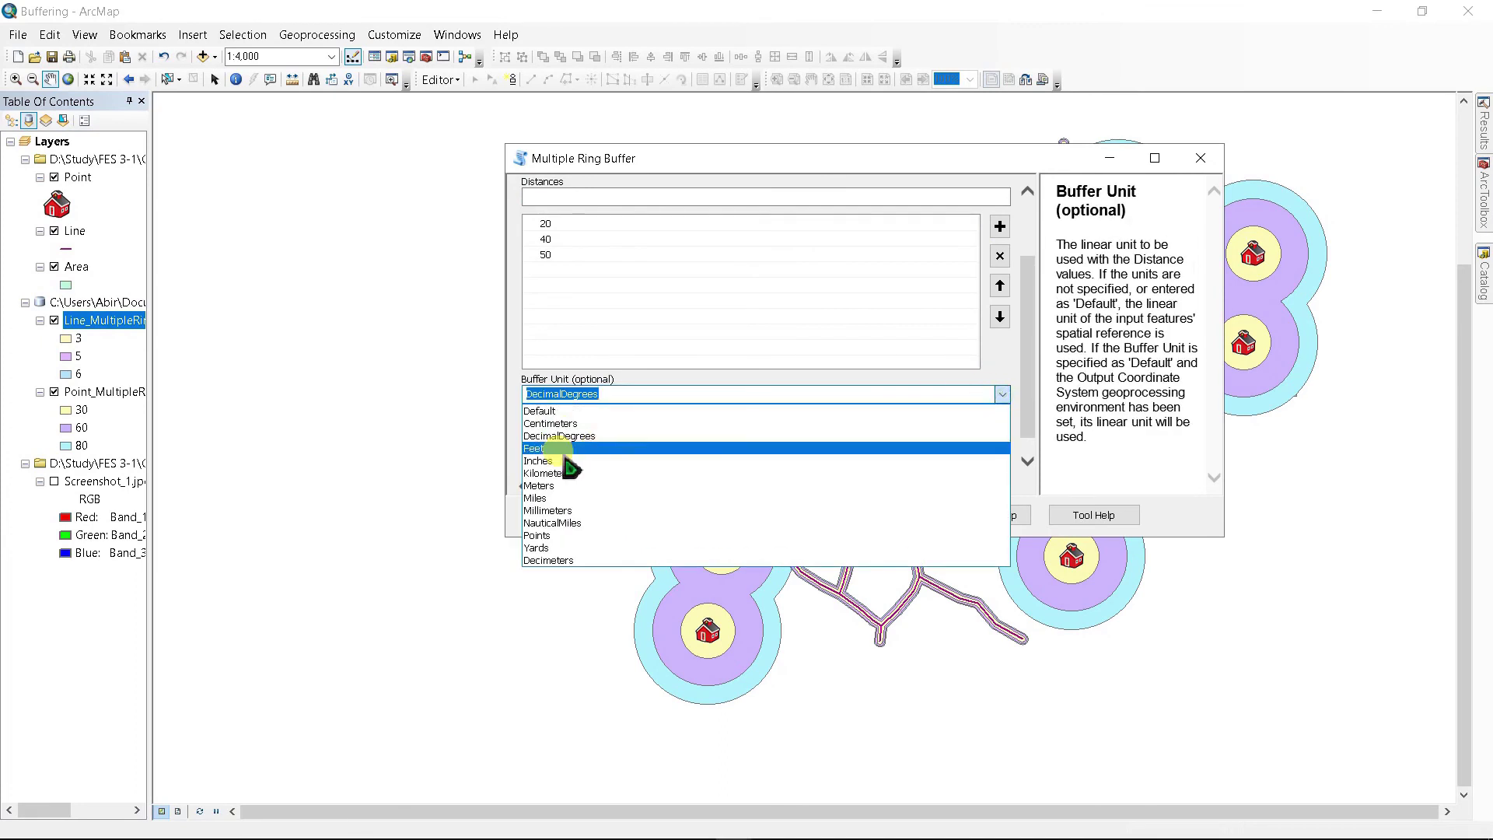
click(567, 485)
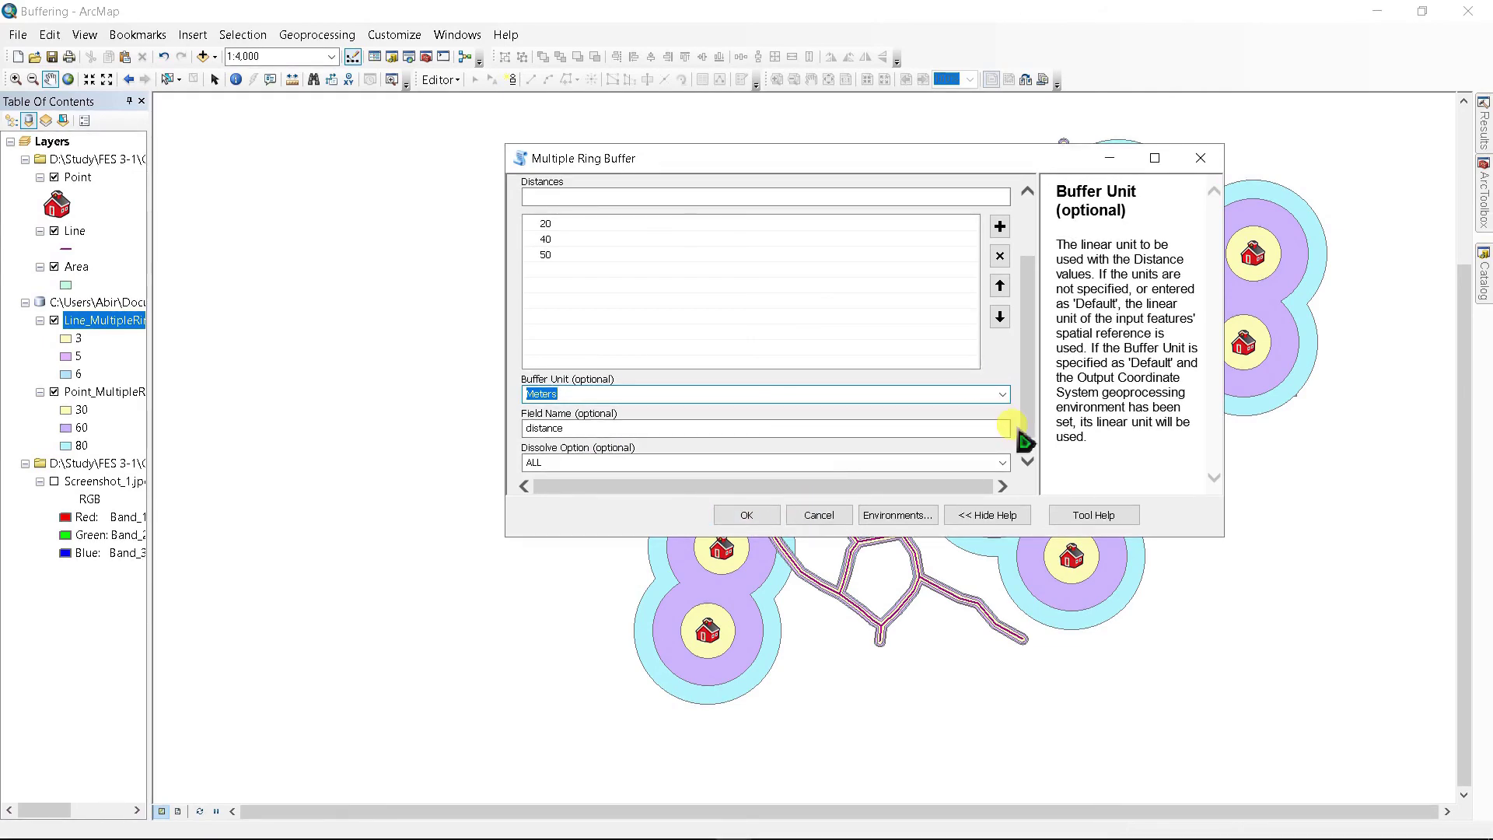
click(1026, 460)
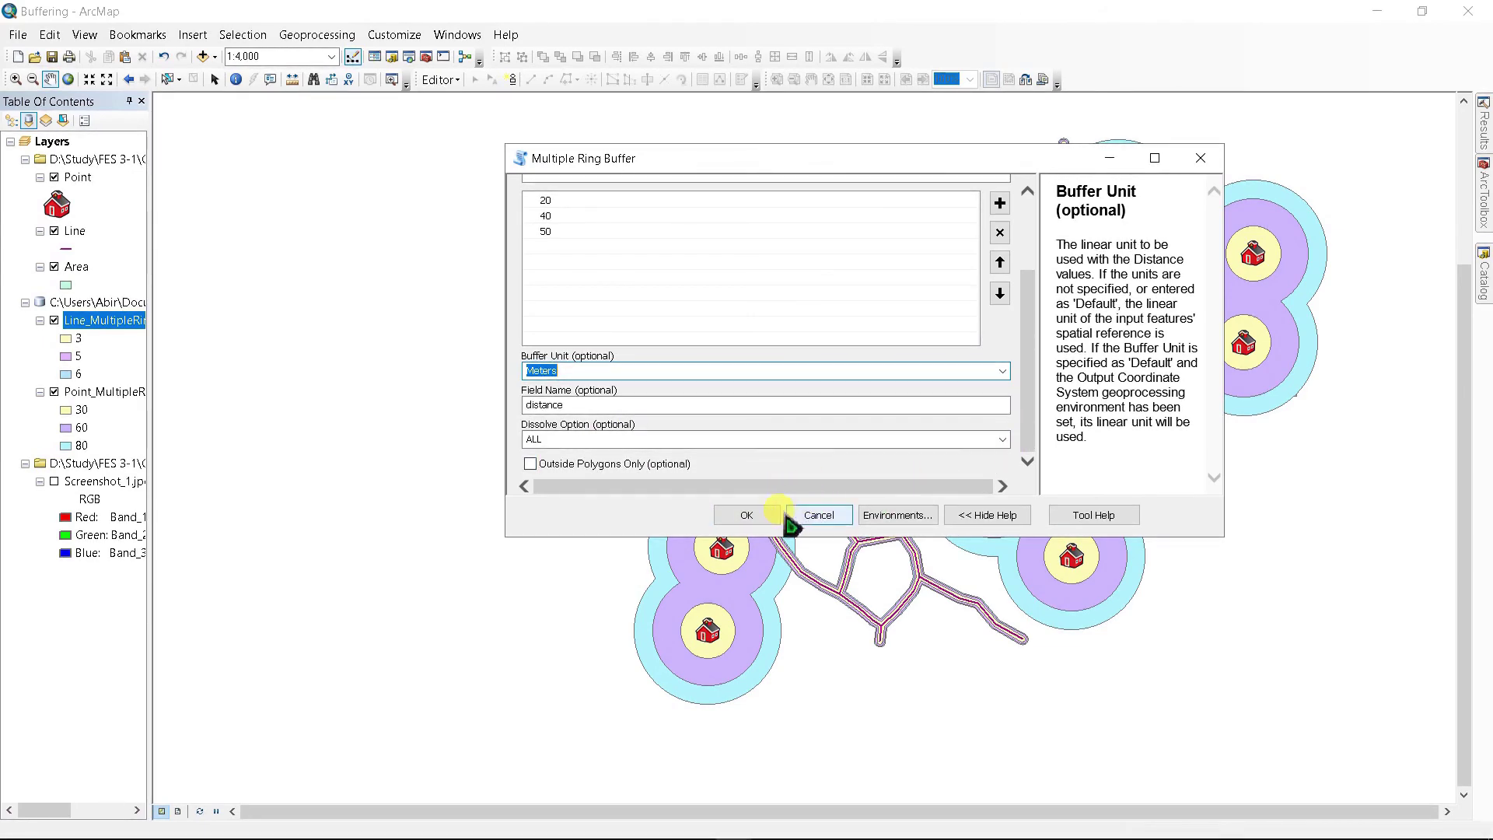
- Run the Area buffer and zoom to the new Area_MultipleRingBuffer layer
click(746, 514)
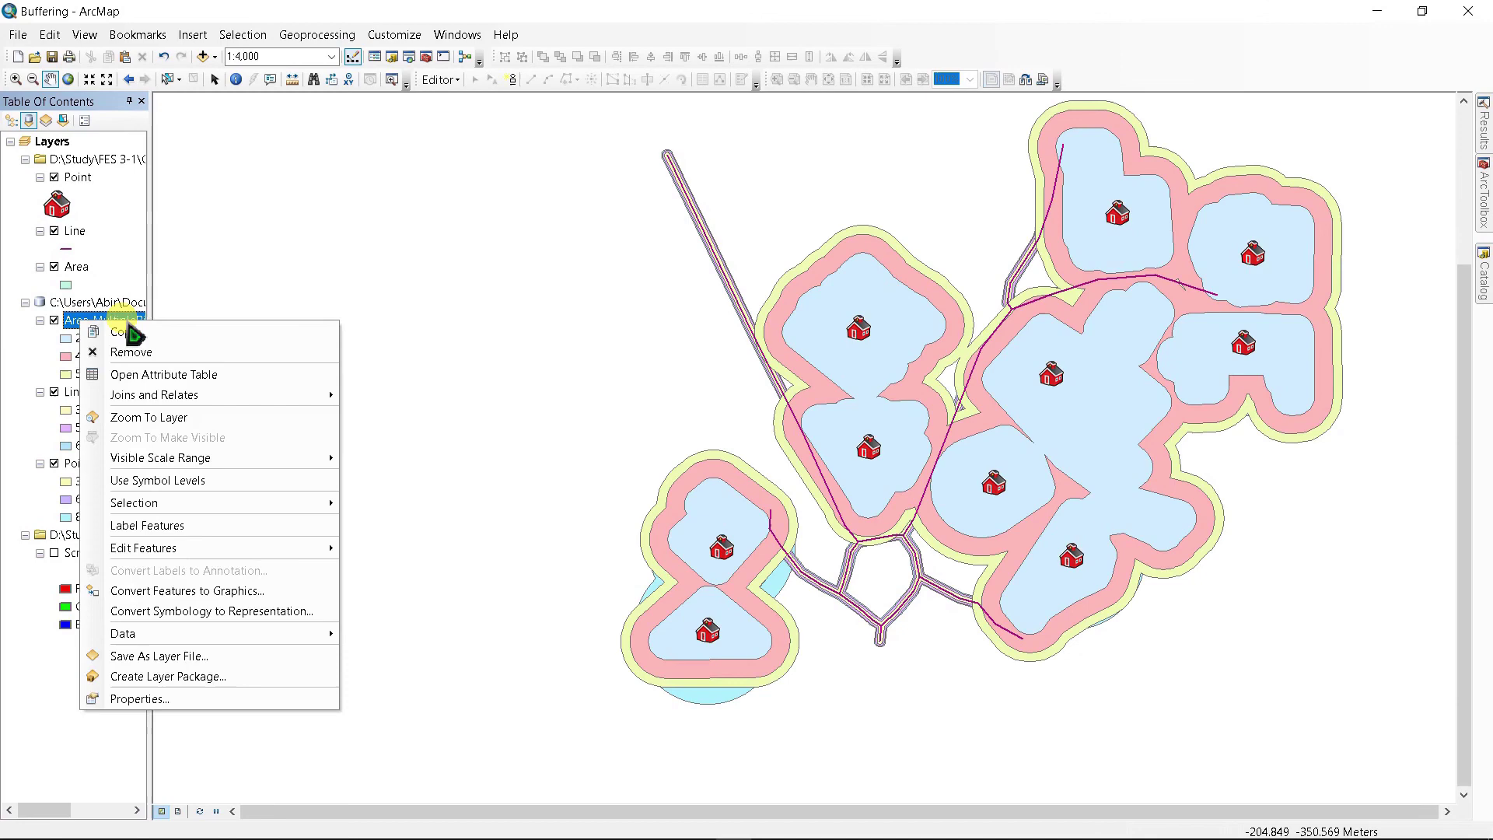
click(150, 417)
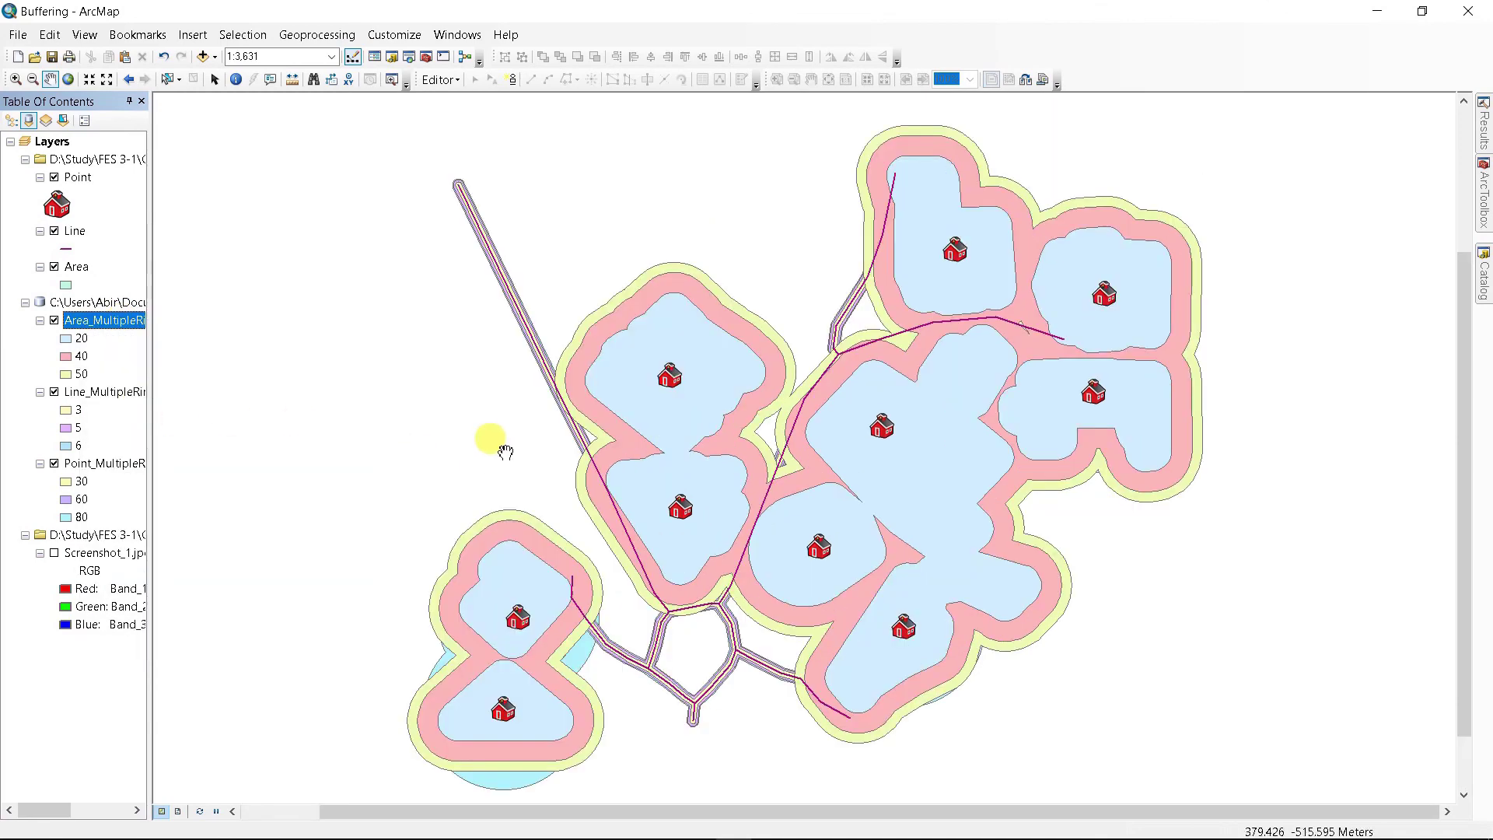